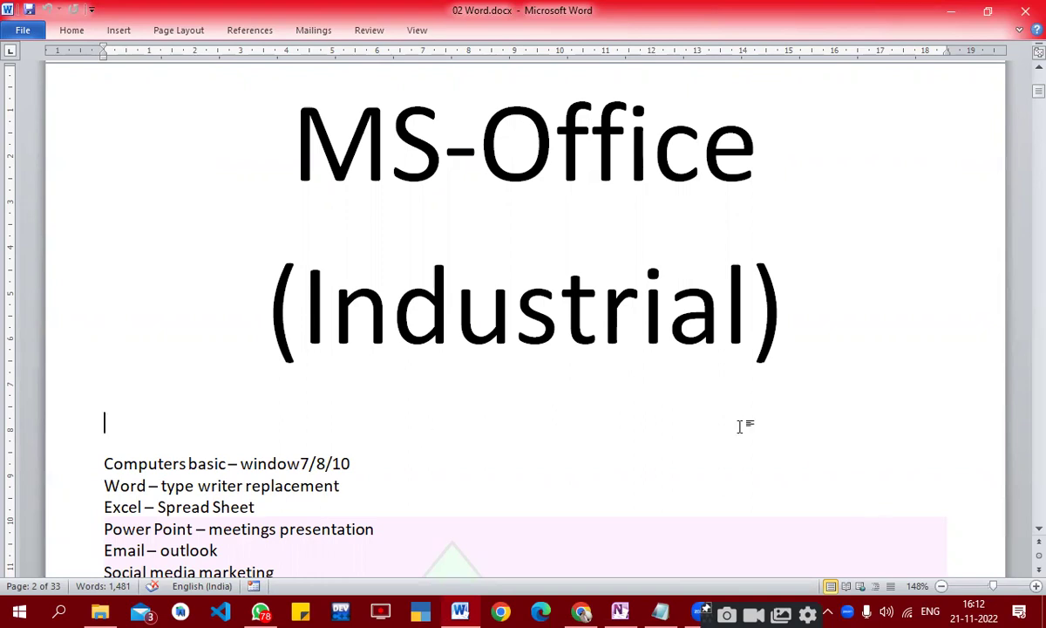
Step: Append 'os' to the first list line and insert '/11' after 10, giving 'window7/8/10/11 os'
click(382, 152)
scroll(498, 264, down, 2)
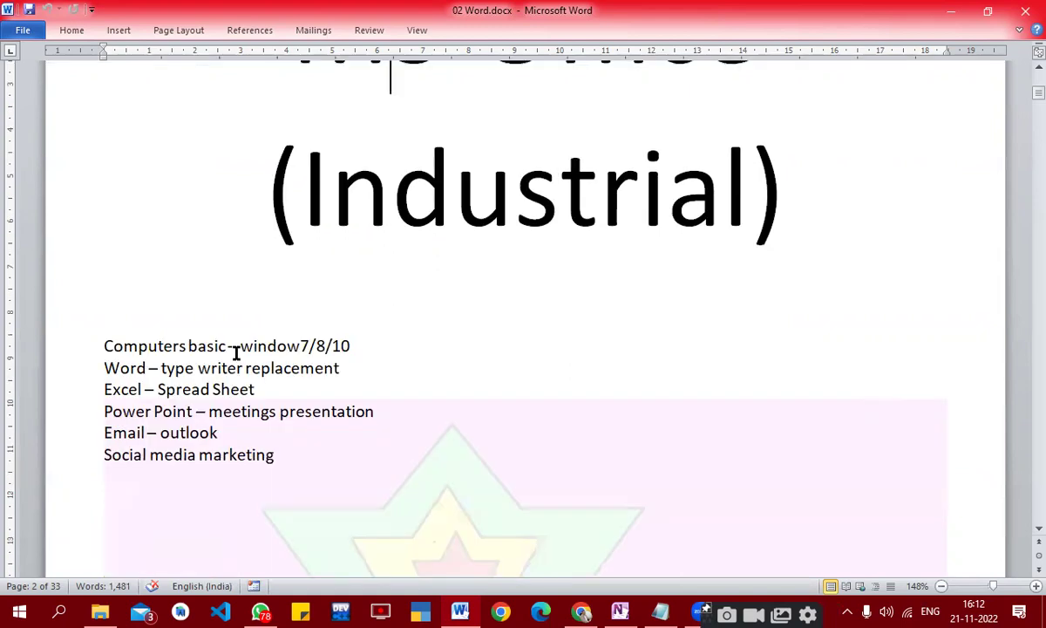
click(166, 347)
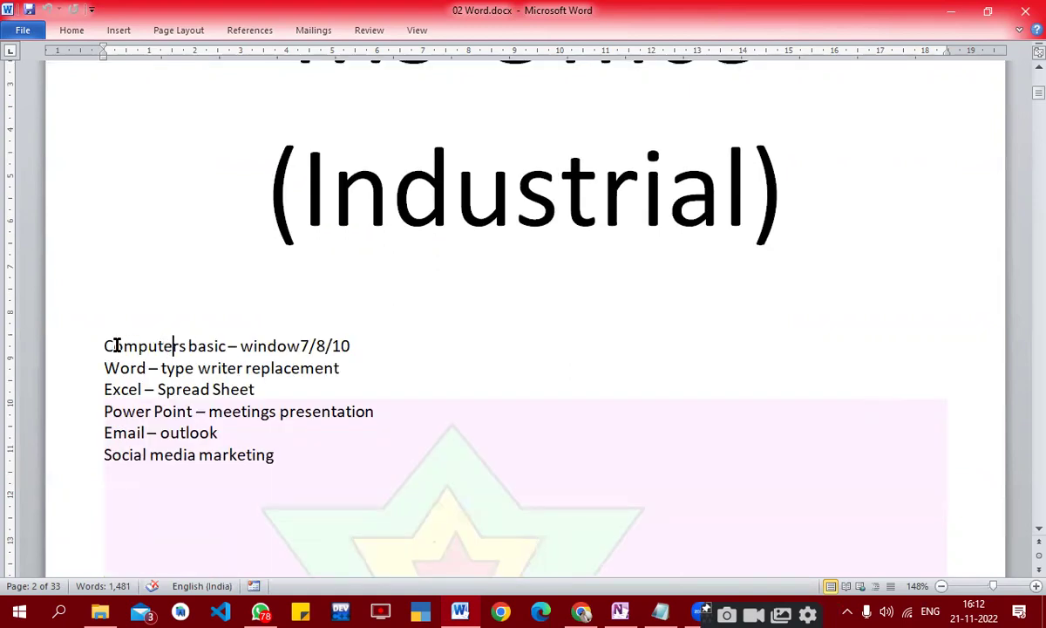
click(71, 353)
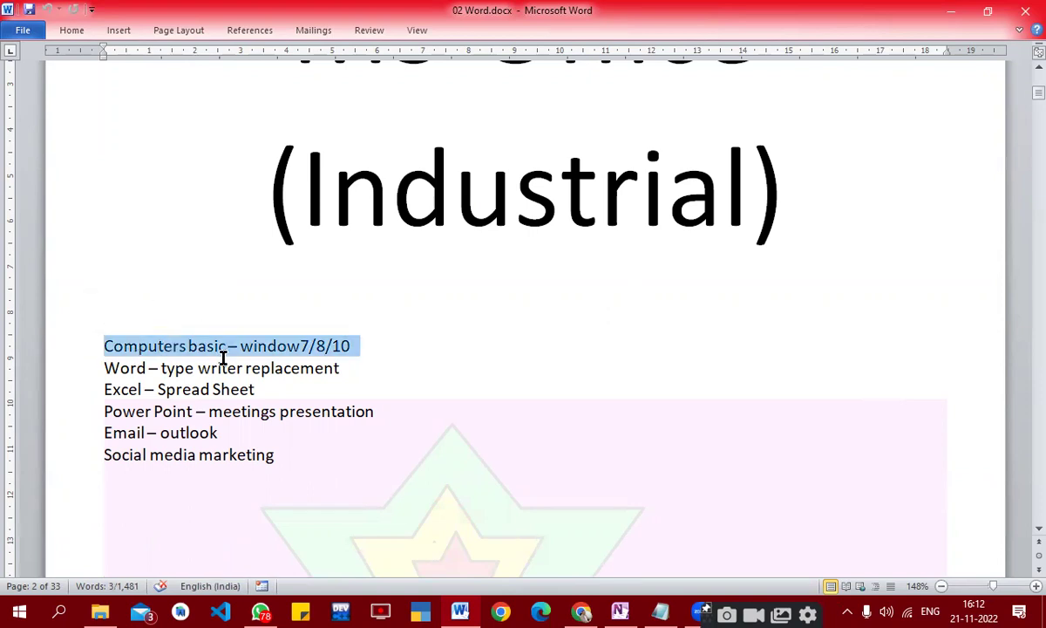
click(307, 349)
click(413, 347)
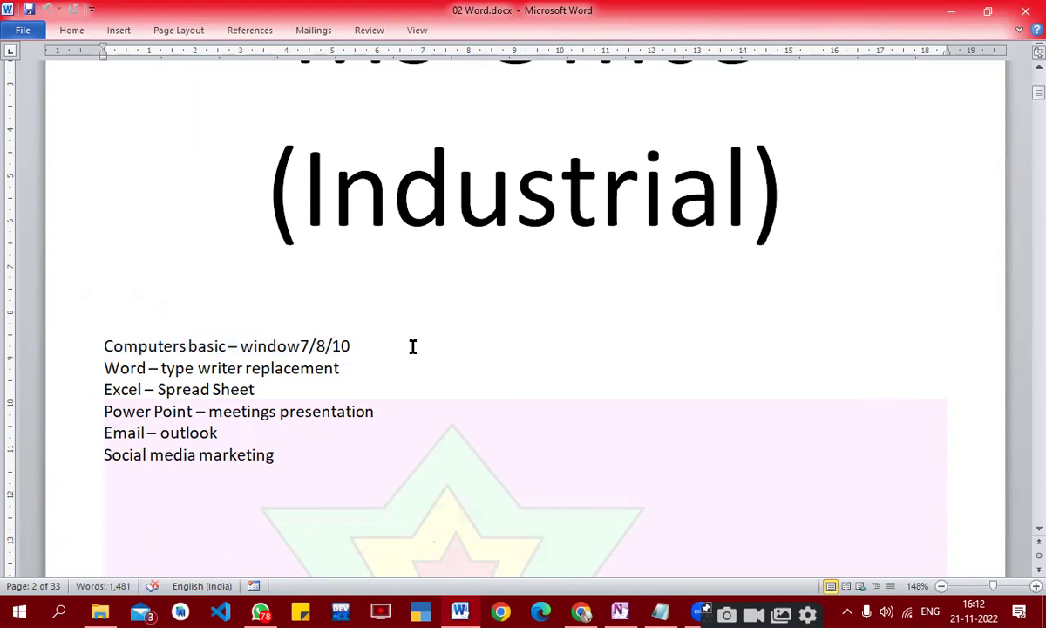
text( os)
click(316, 346)
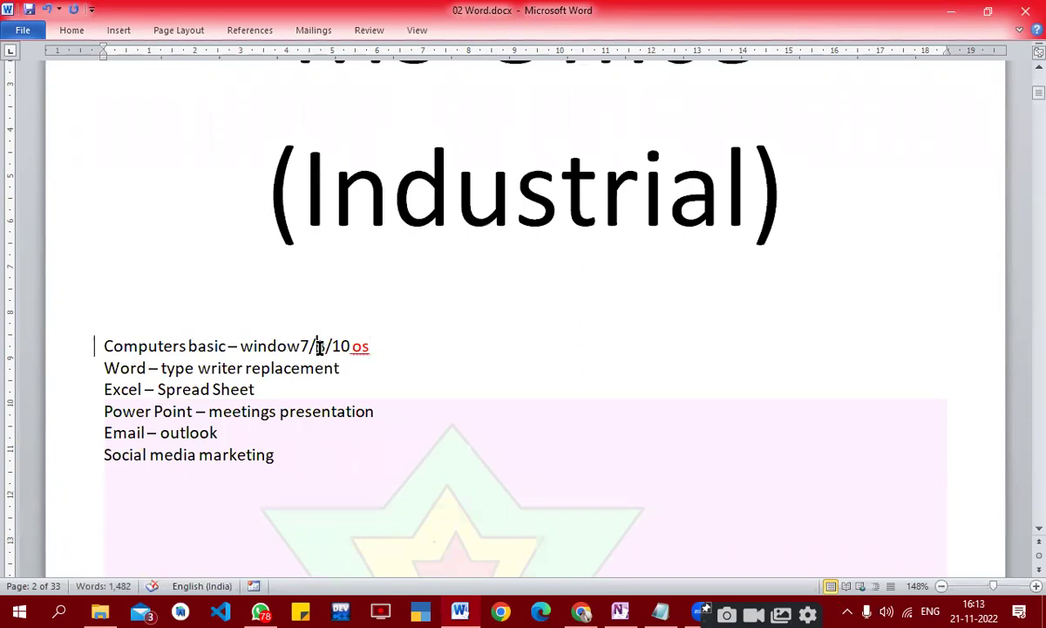
click(342, 346)
click(350, 346)
text(/11)
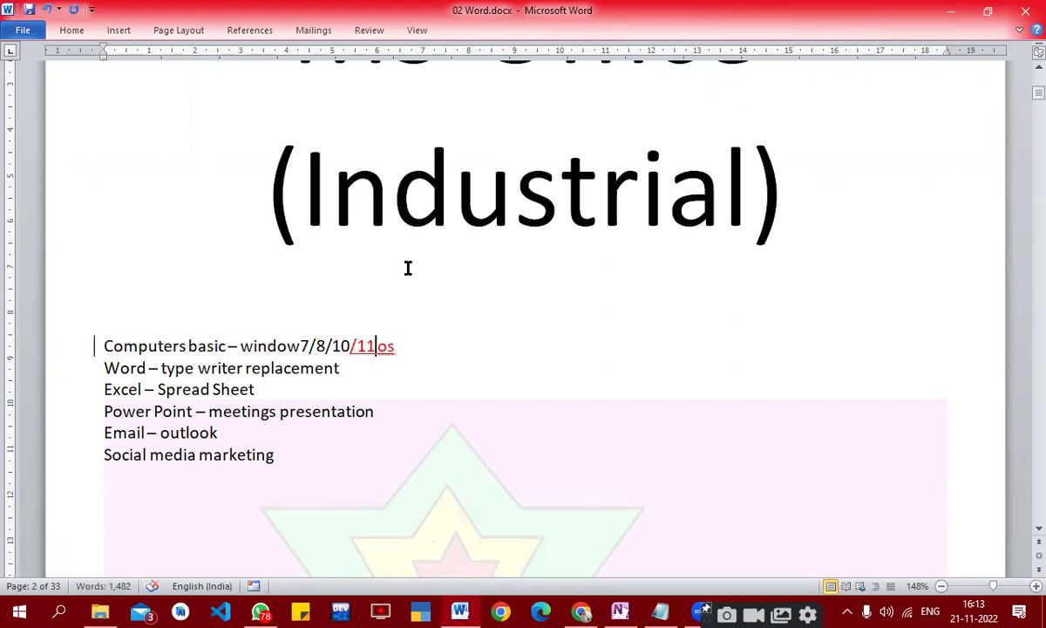
Step: Select each remaining list line in turn, from Word through Social media marketing
click(55, 373)
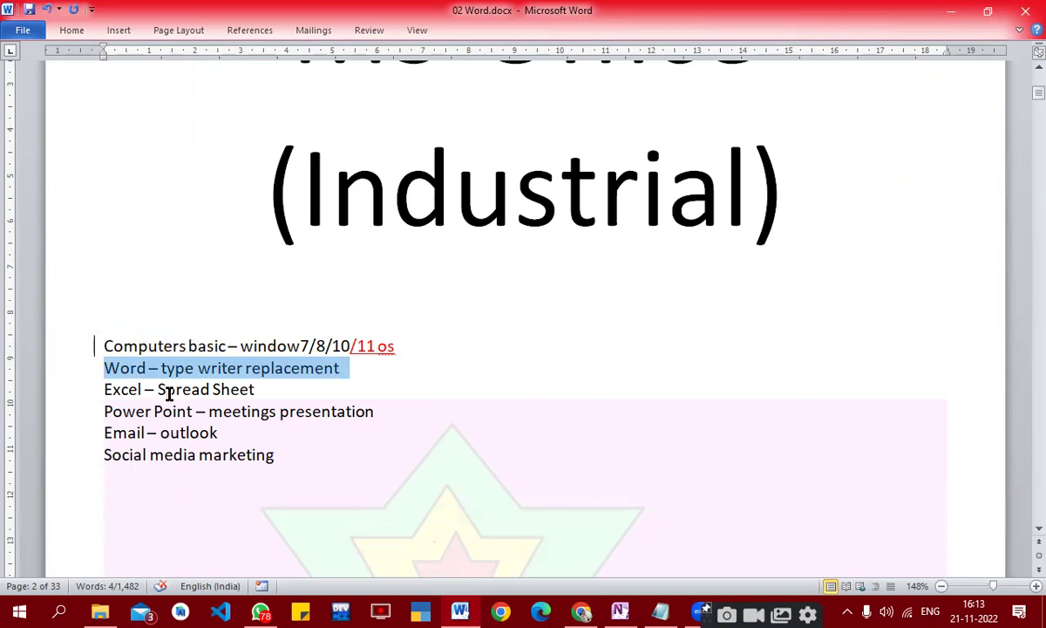
click(61, 391)
click(56, 412)
click(54, 434)
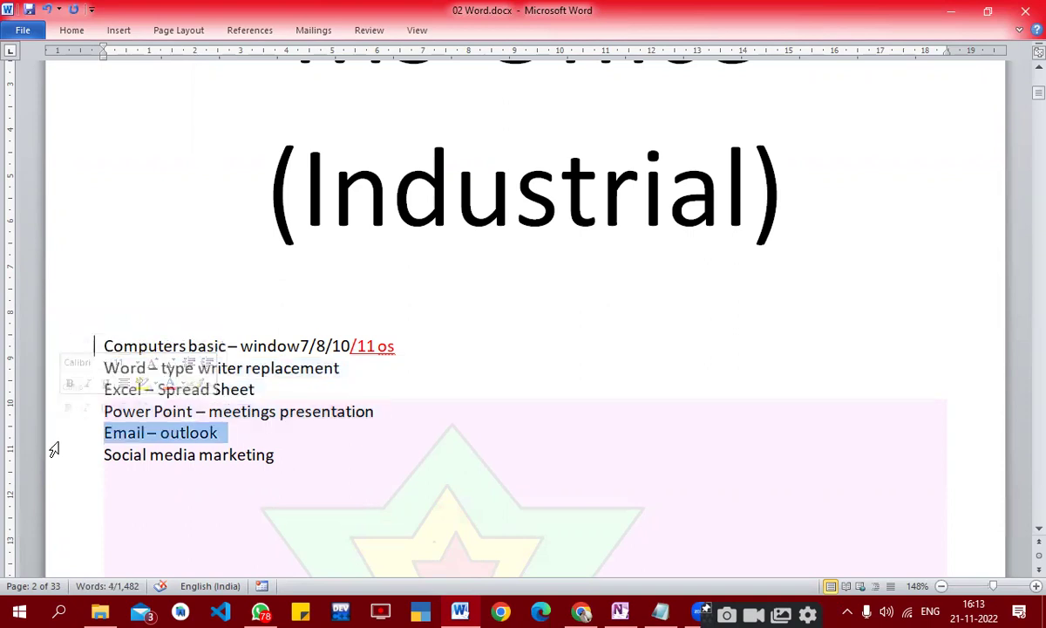
click(57, 459)
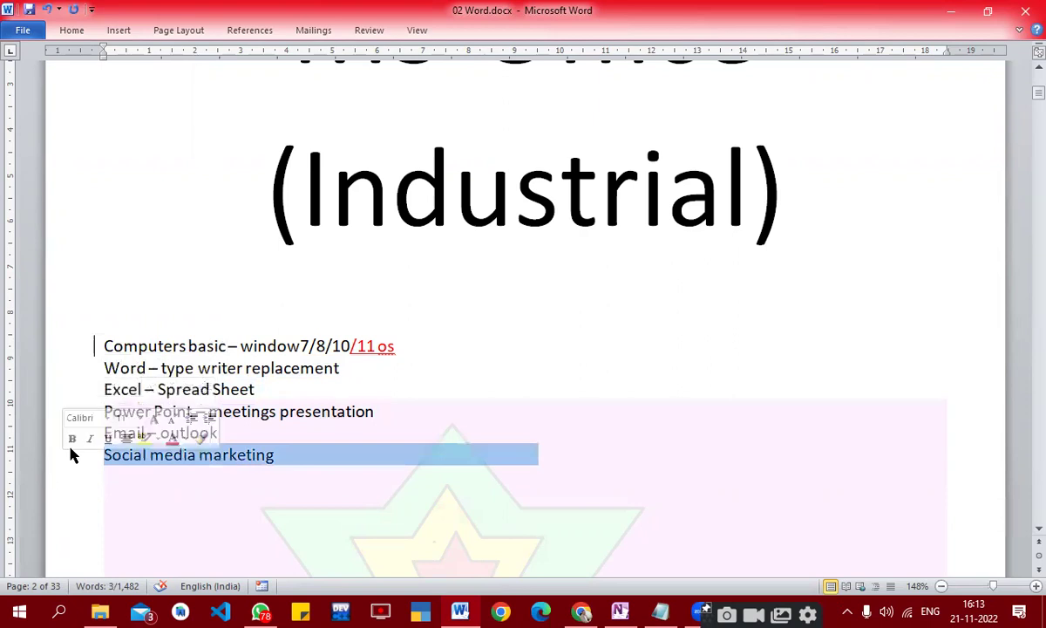
click(57, 376)
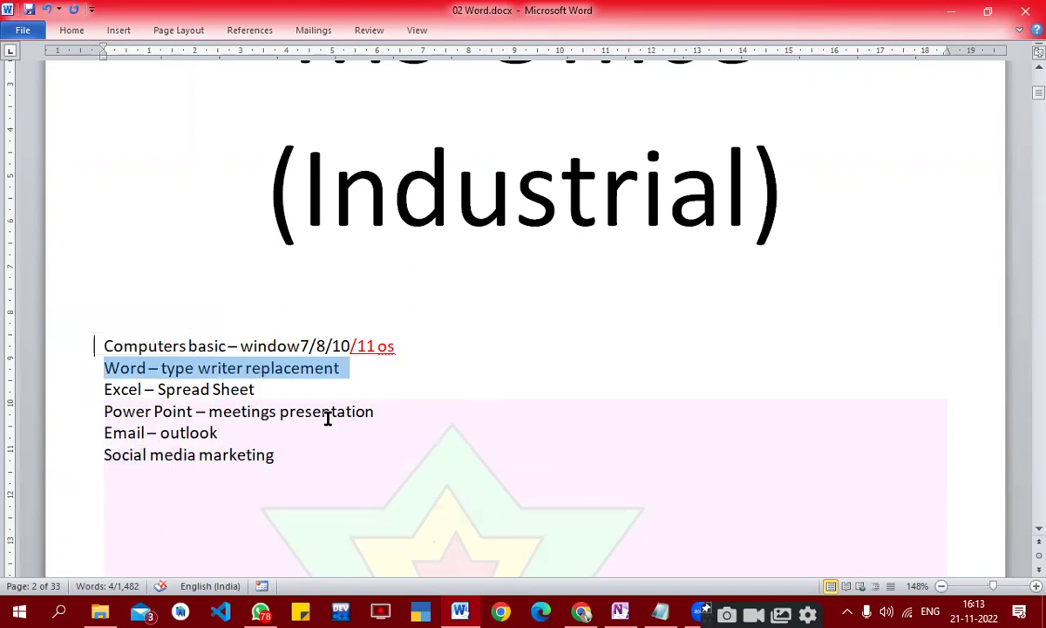
scroll(328, 418, down, 5)
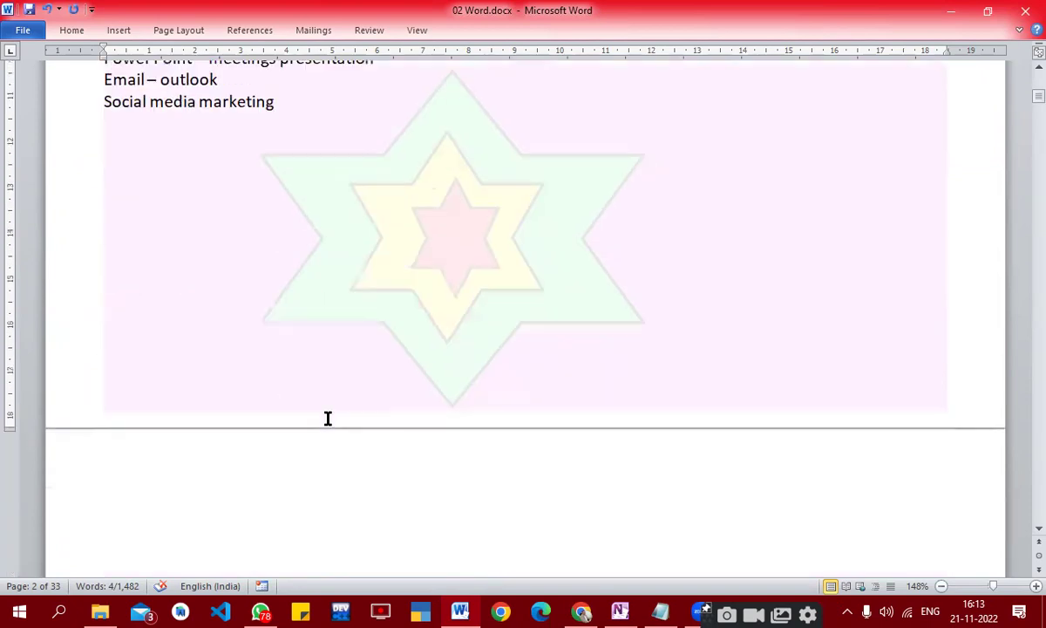
Step: Scroll down to page 3 with the Word title and 12-Jan-2016 date
scroll(328, 418, down, 5)
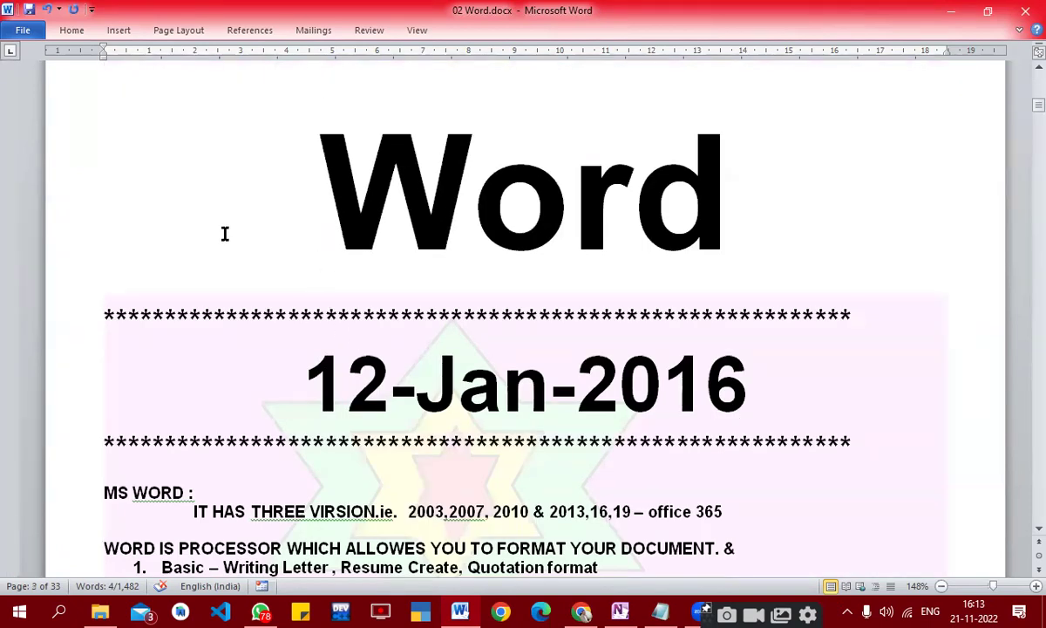
click(225, 233)
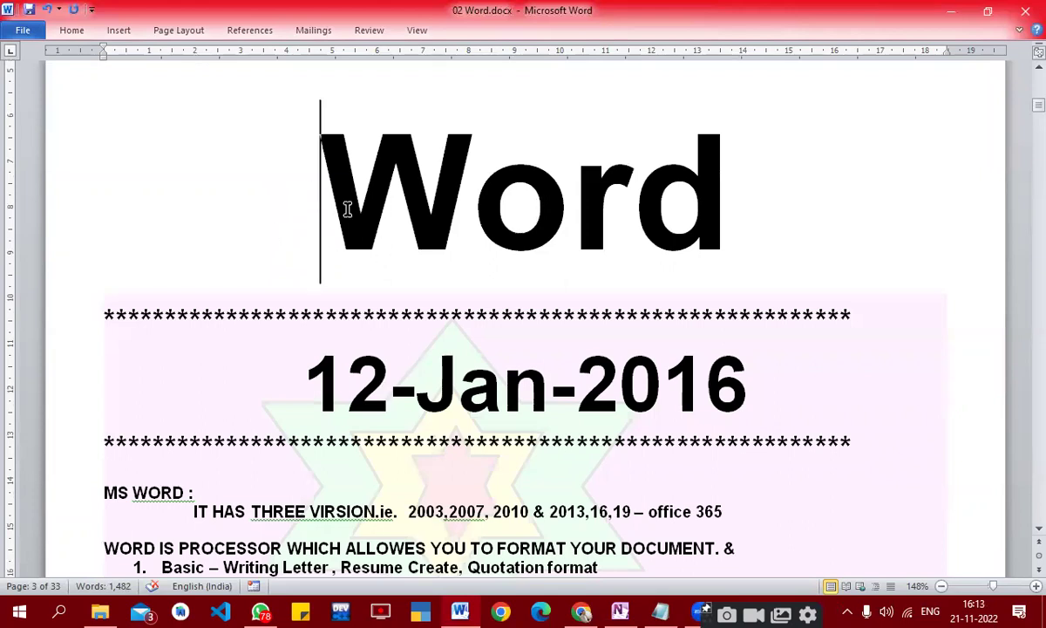
drag(338, 180, 815, 196)
scroll(747, 375, down, 2)
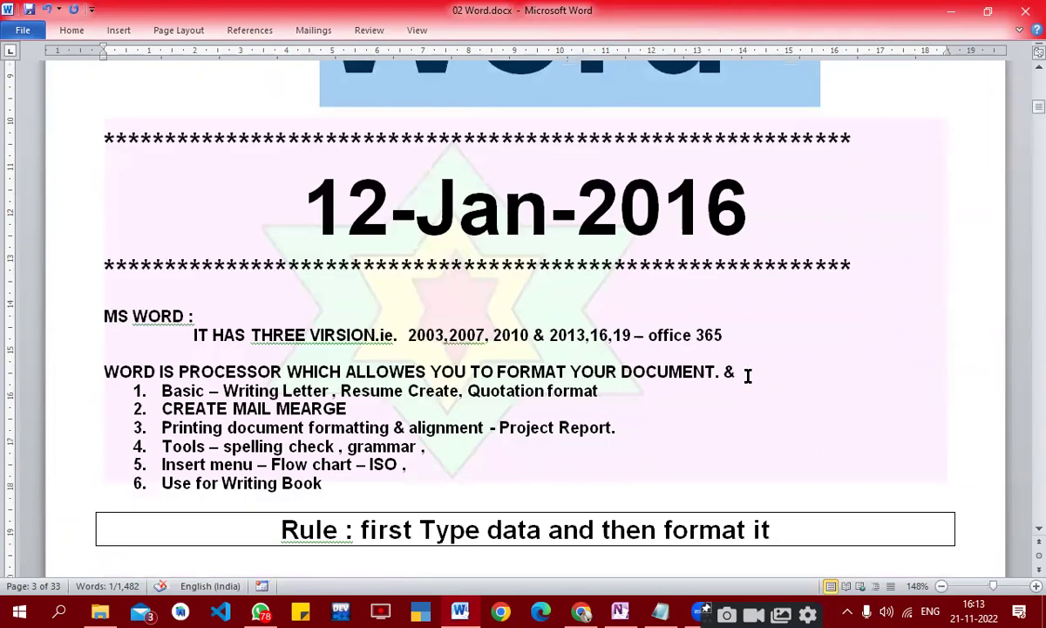
scroll(747, 375, down, 2)
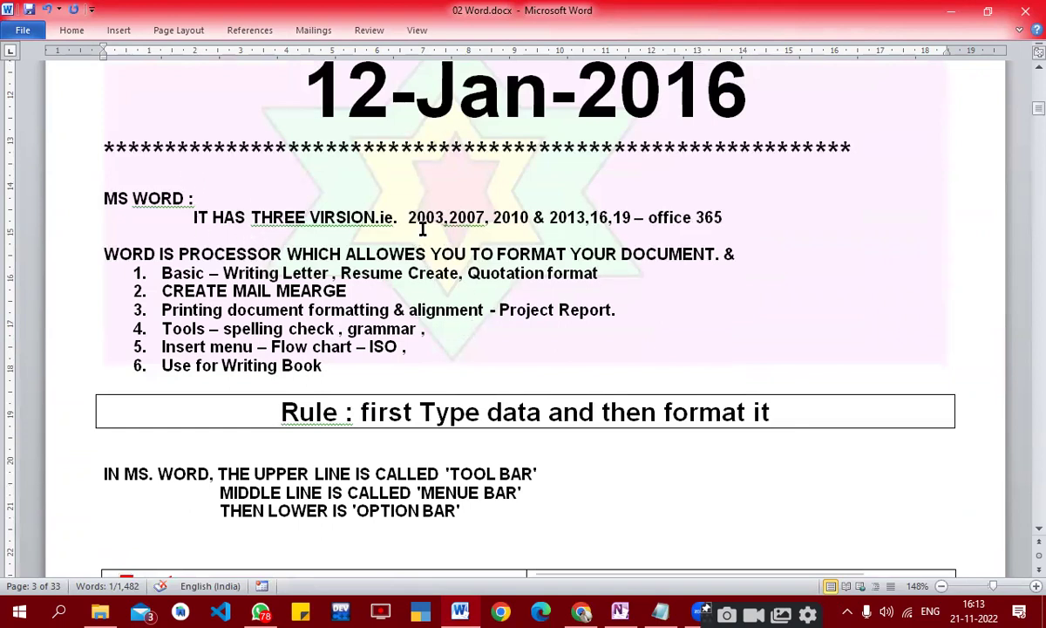
Step: Select parts of the versions line, finishing on 'office 365' with the caret after 365
click(513, 217)
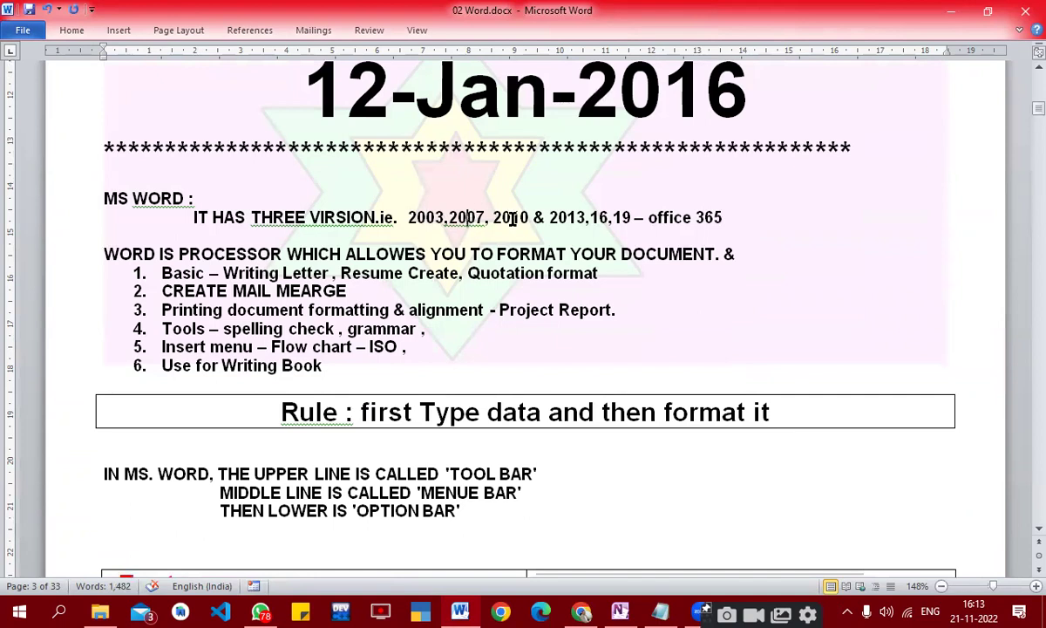
click(600, 217)
drag(733, 217, 424, 217)
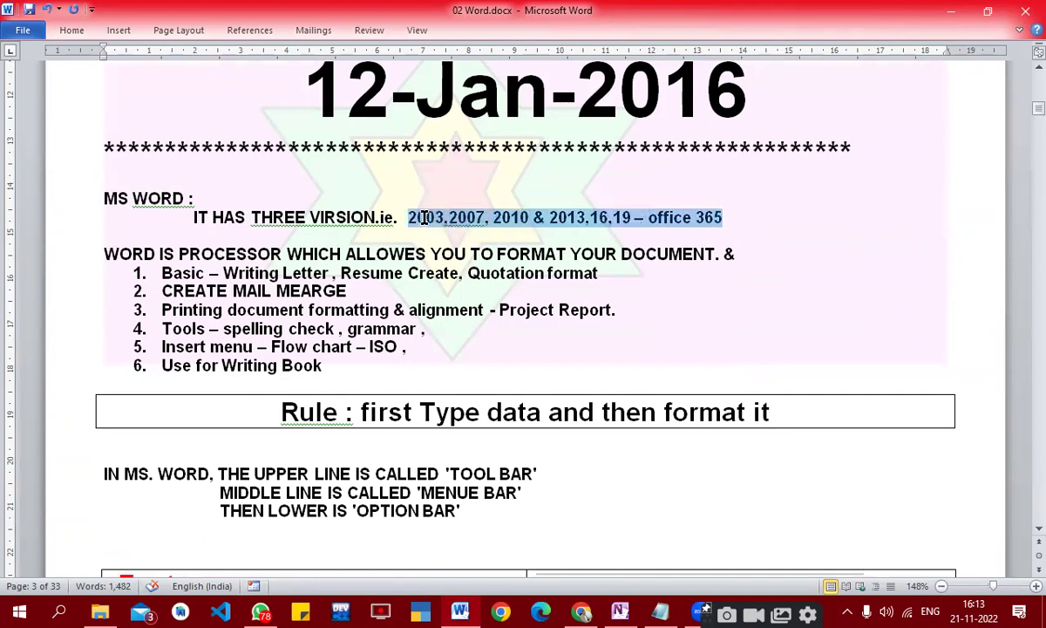
click(715, 217)
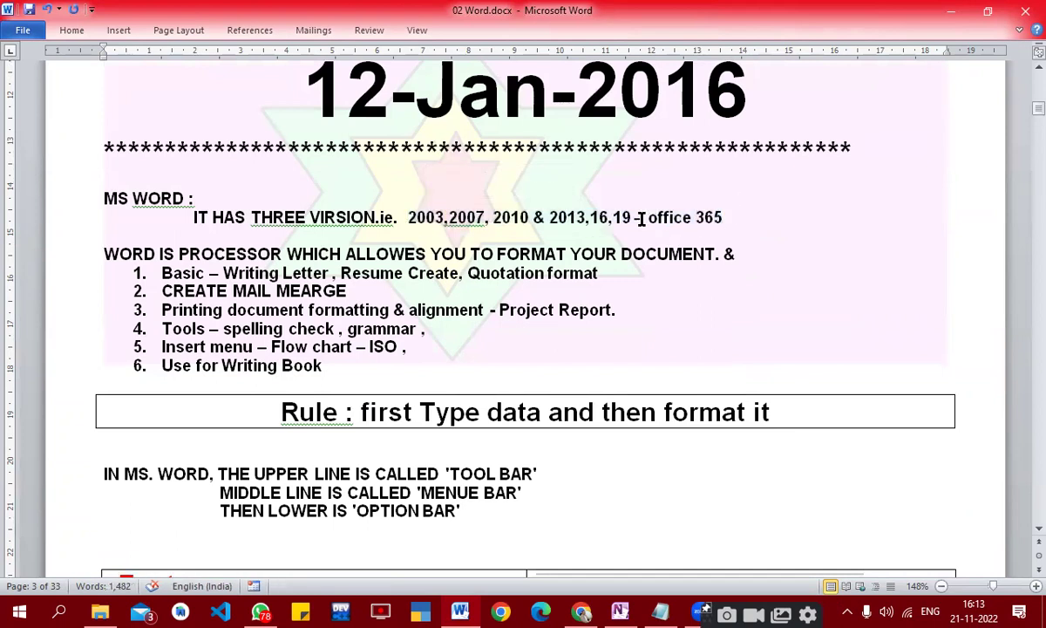
drag(647, 217, 722, 217)
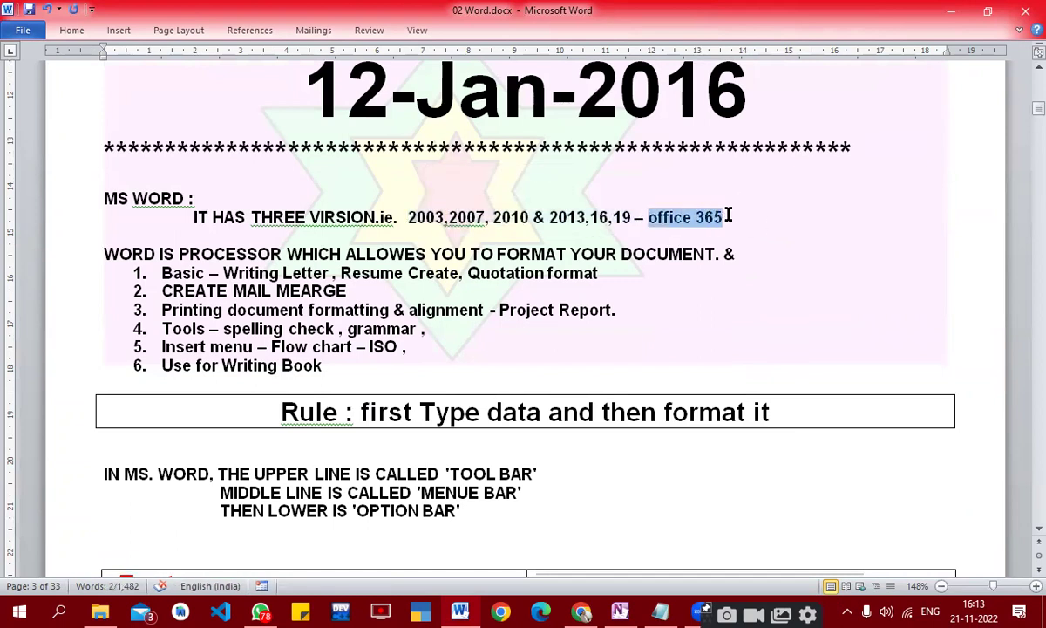
click(725, 218)
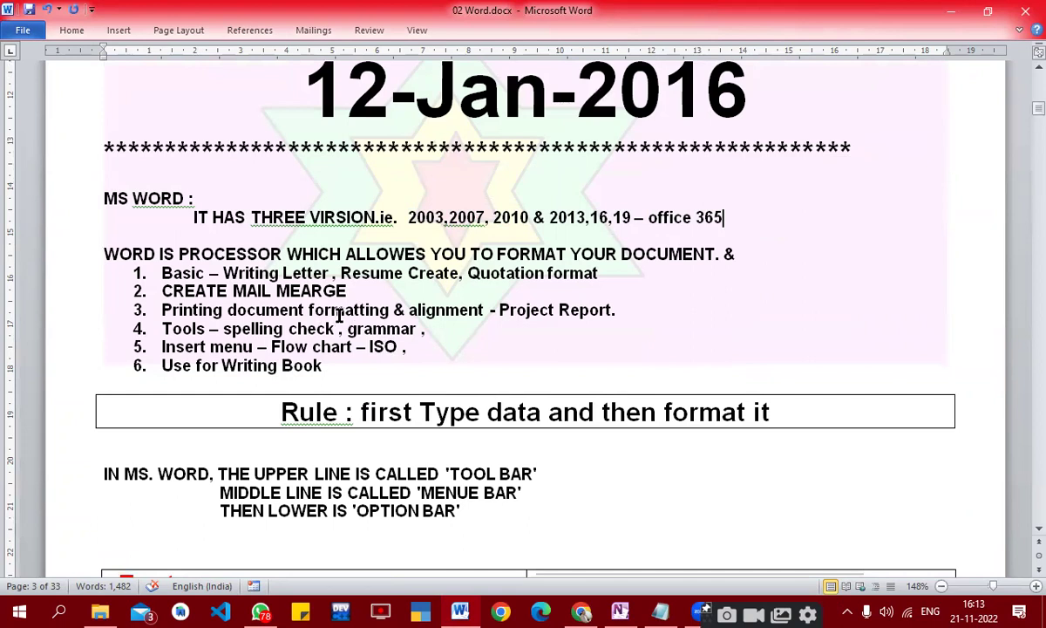
click(87, 254)
drag(218, 257, 602, 380)
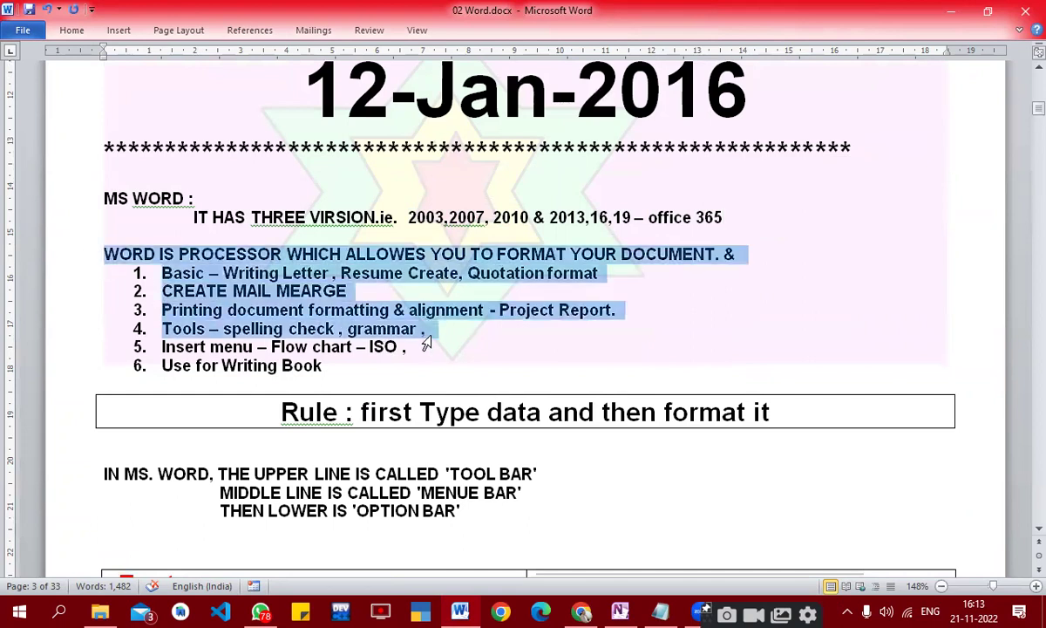
click(602, 380)
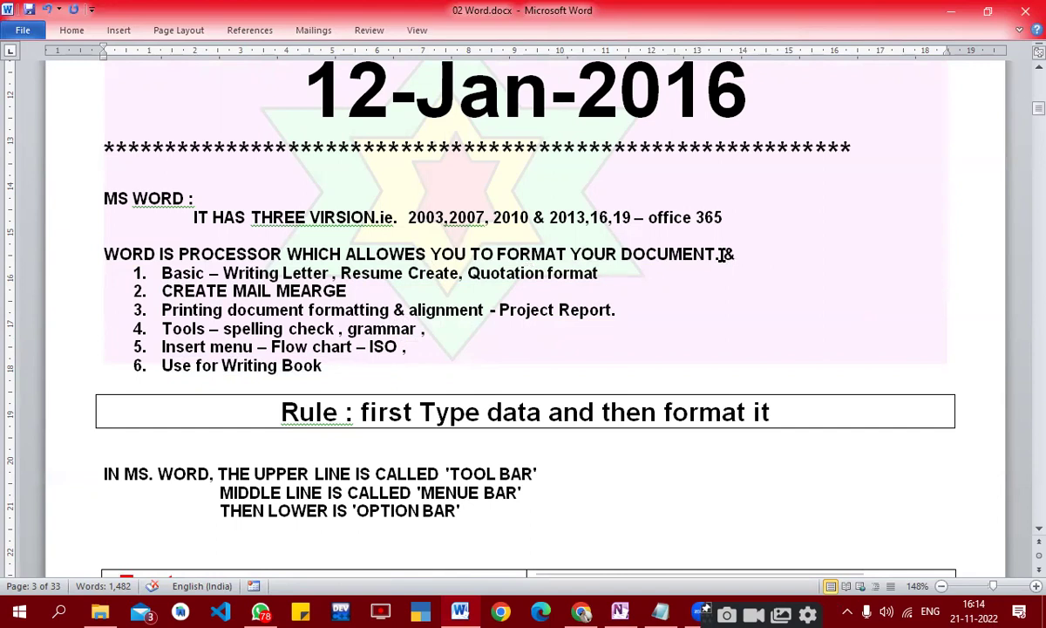
drag(720, 254, 105, 254)
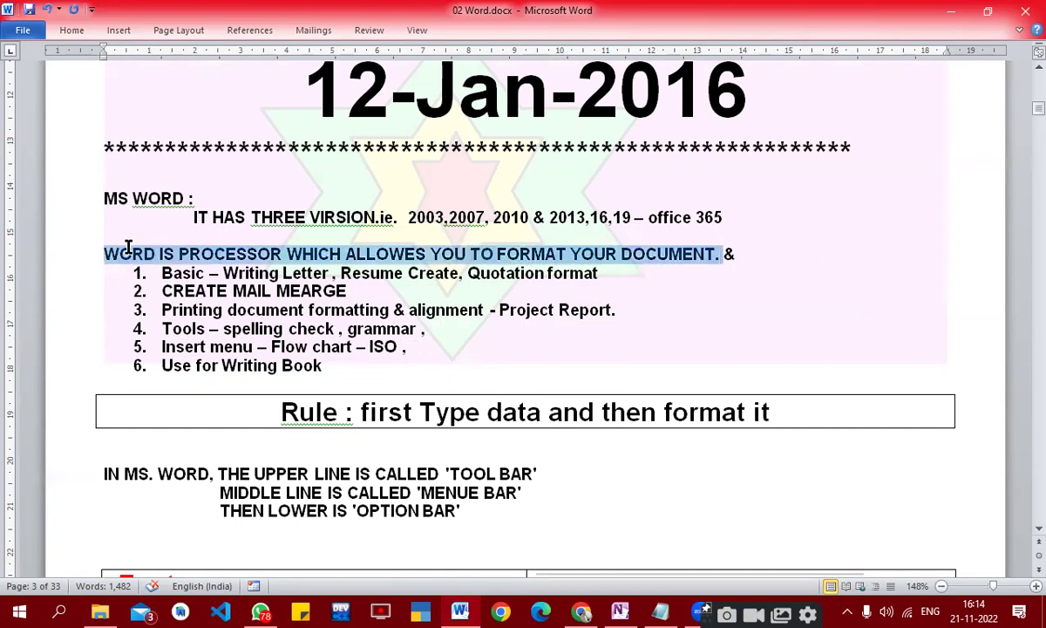
click(668, 270)
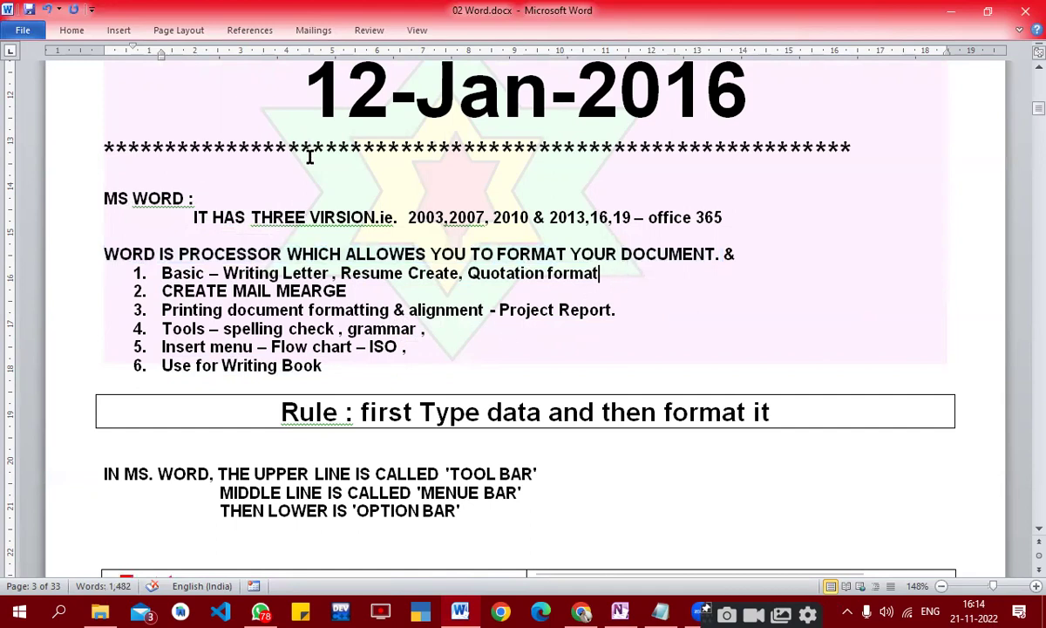
drag(313, 85, 841, 86)
click(705, 93)
click(71, 261)
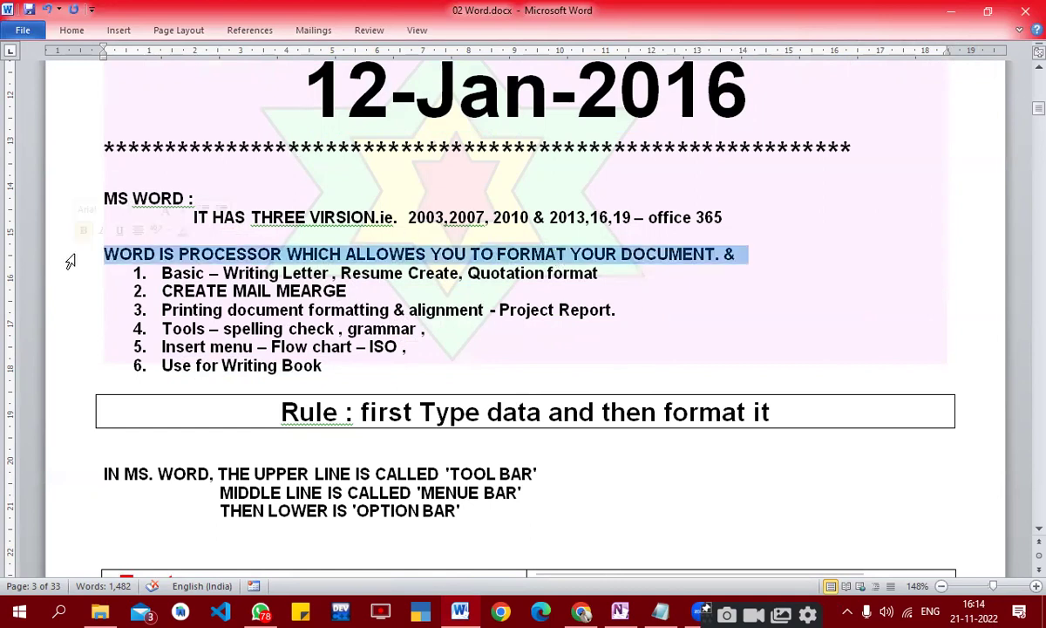
click(716, 255)
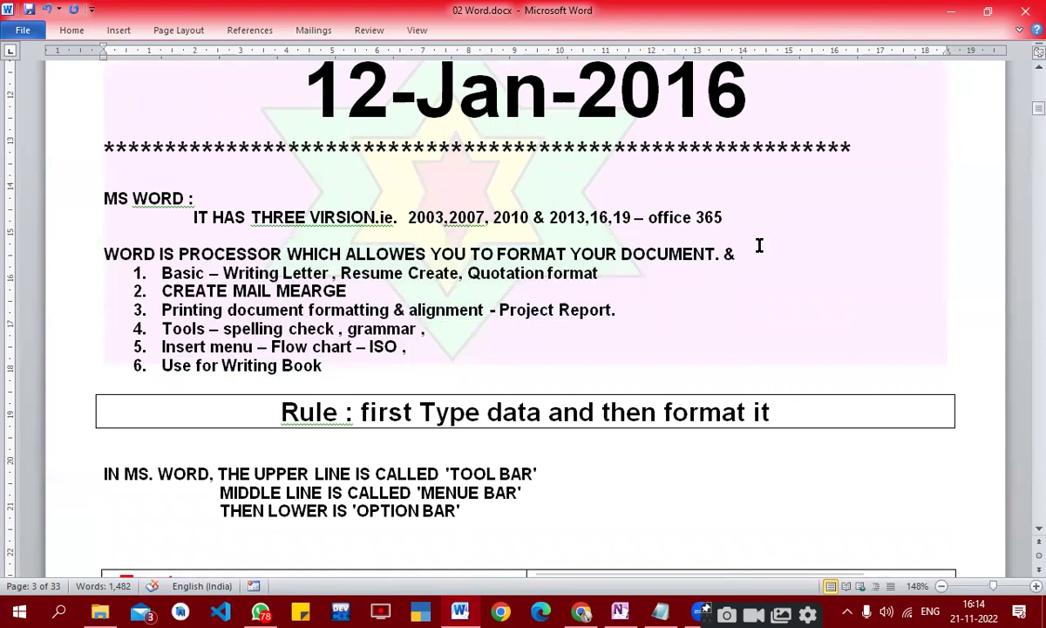
click(65, 262)
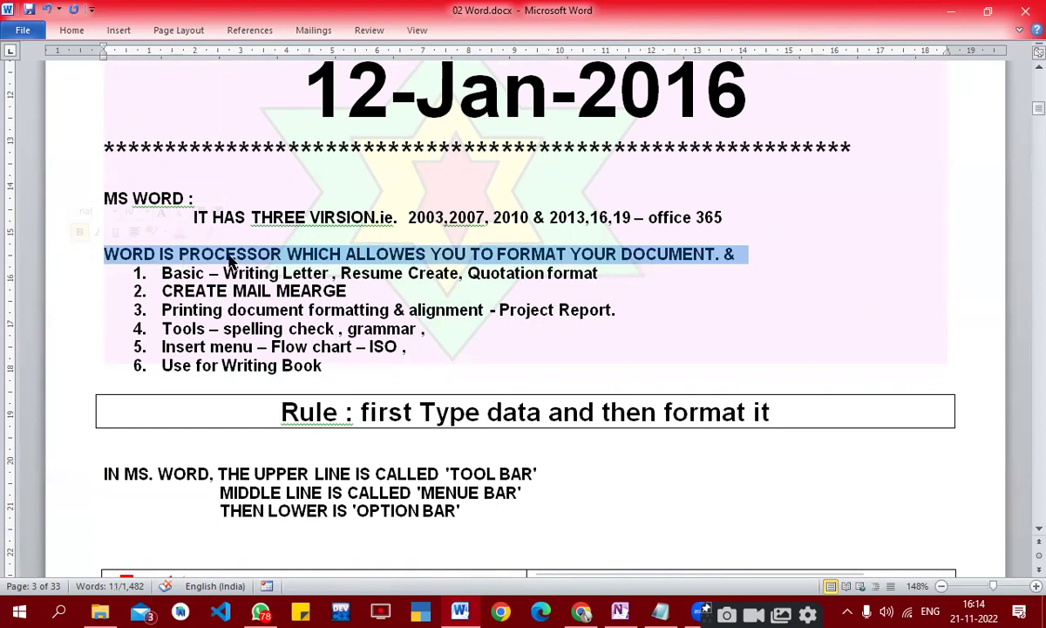
click(780, 254)
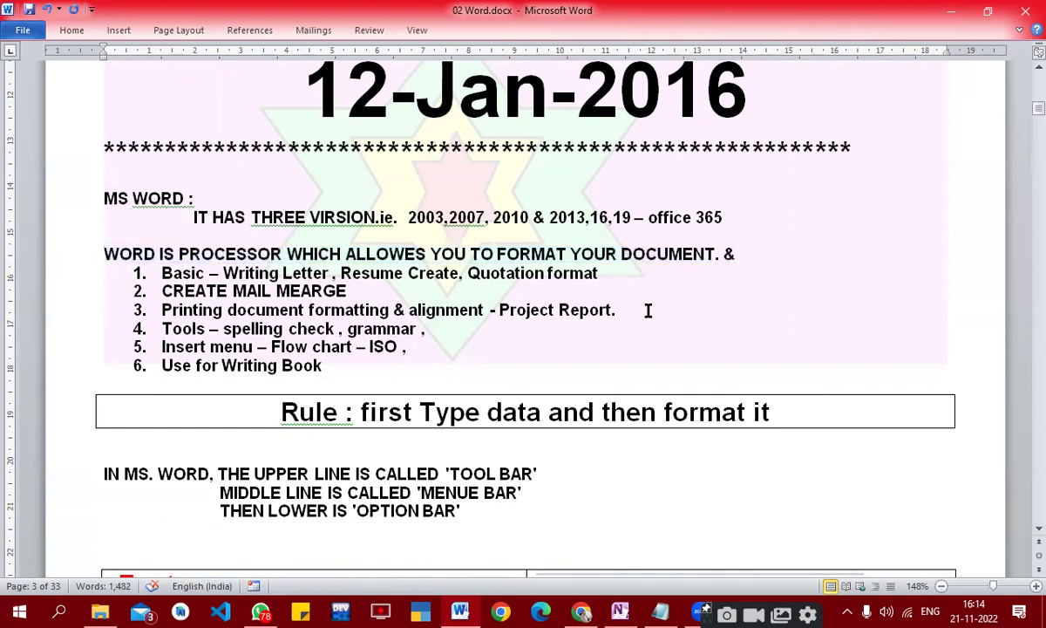
click(177, 270)
drag(224, 273, 331, 273)
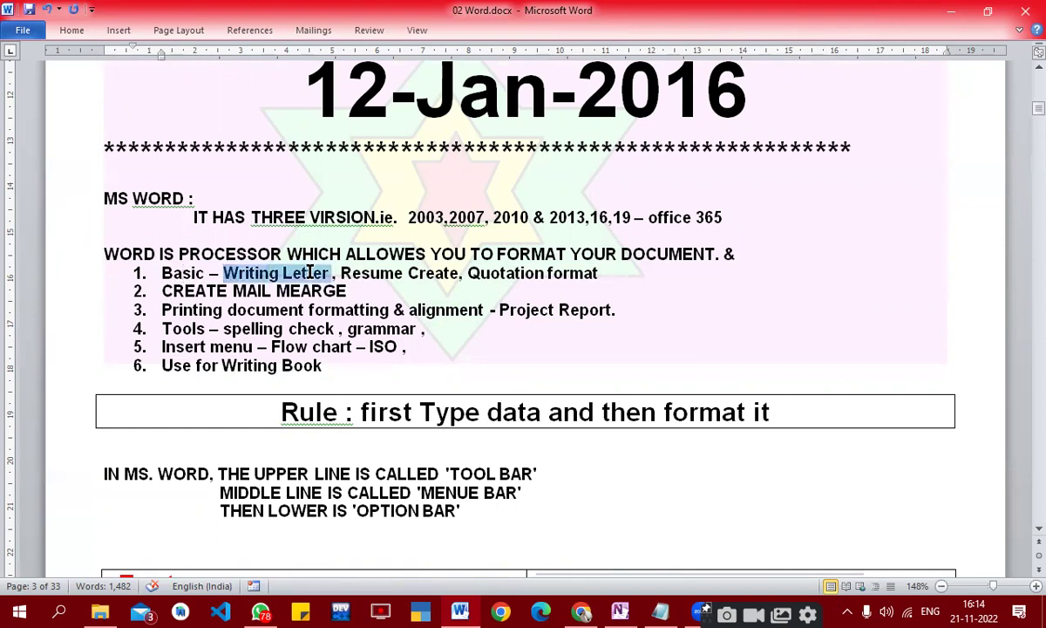
double_click(392, 276)
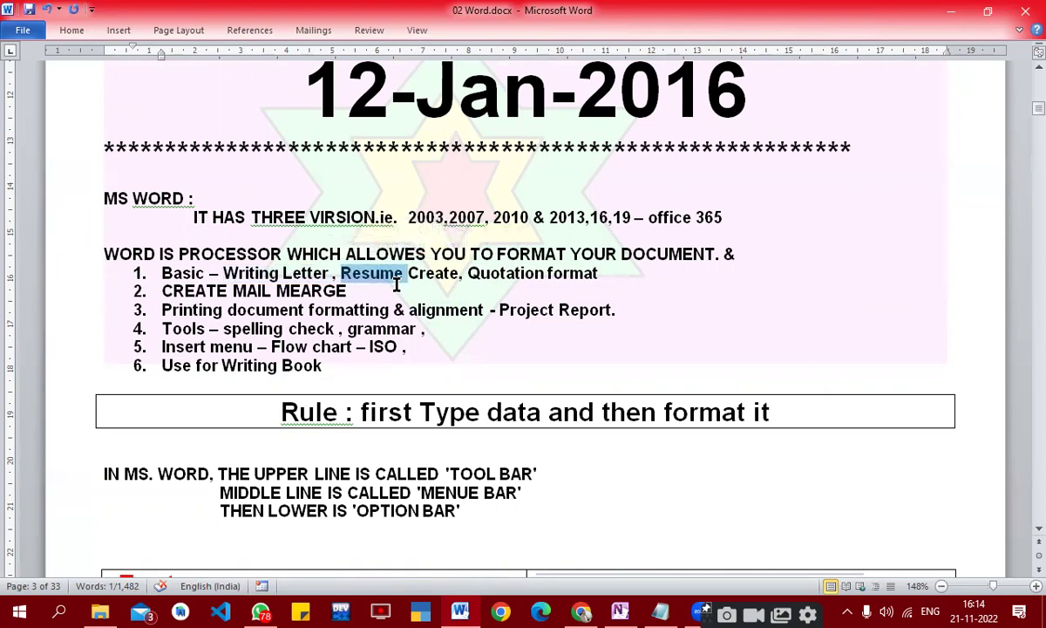
click(395, 286)
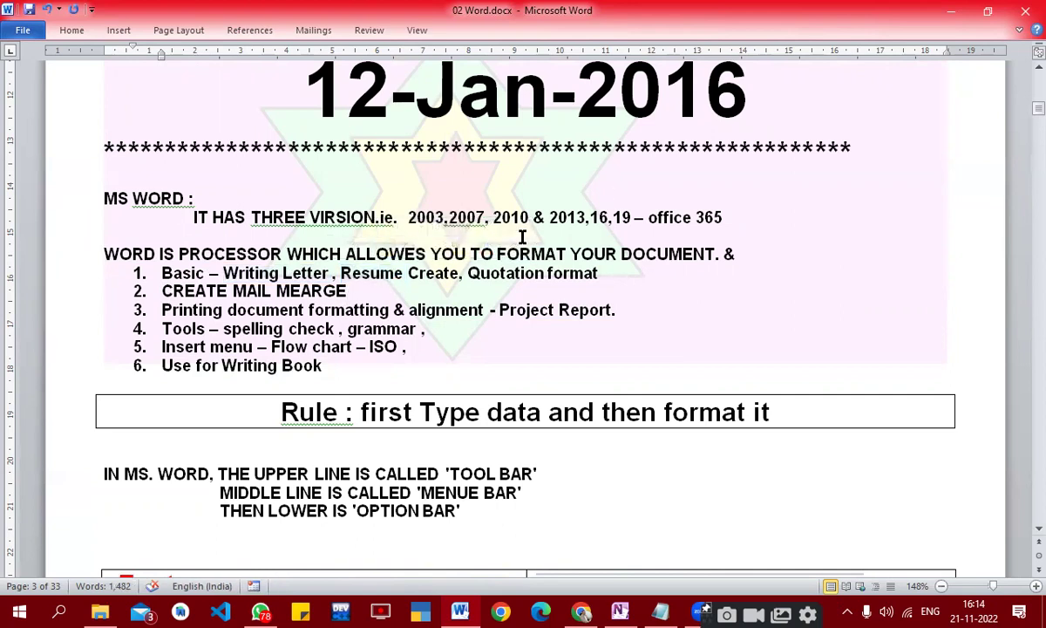
double_click(384, 275)
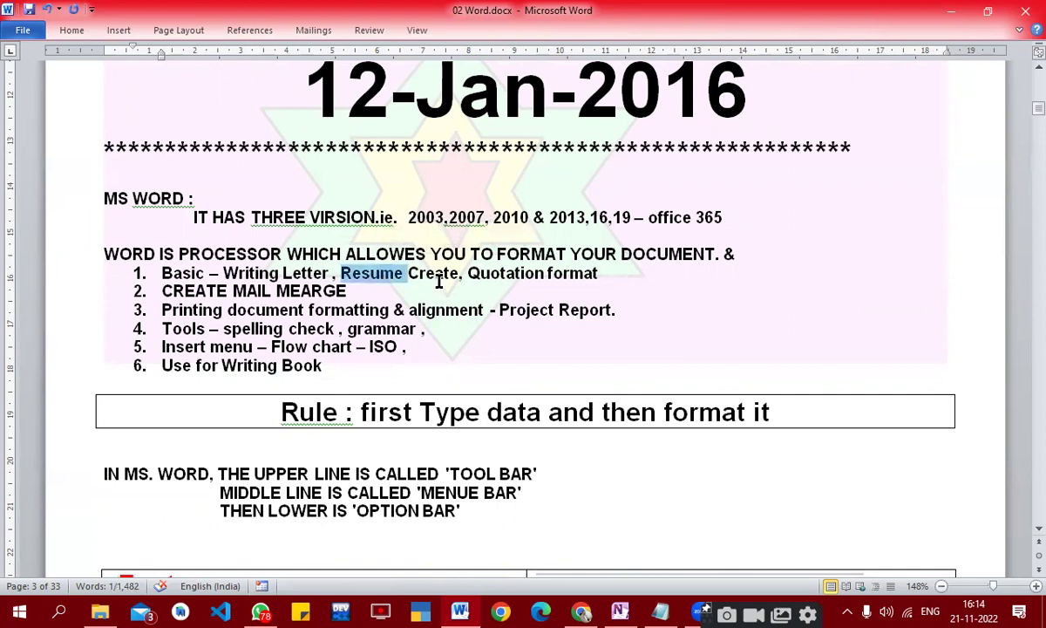
click(462, 258)
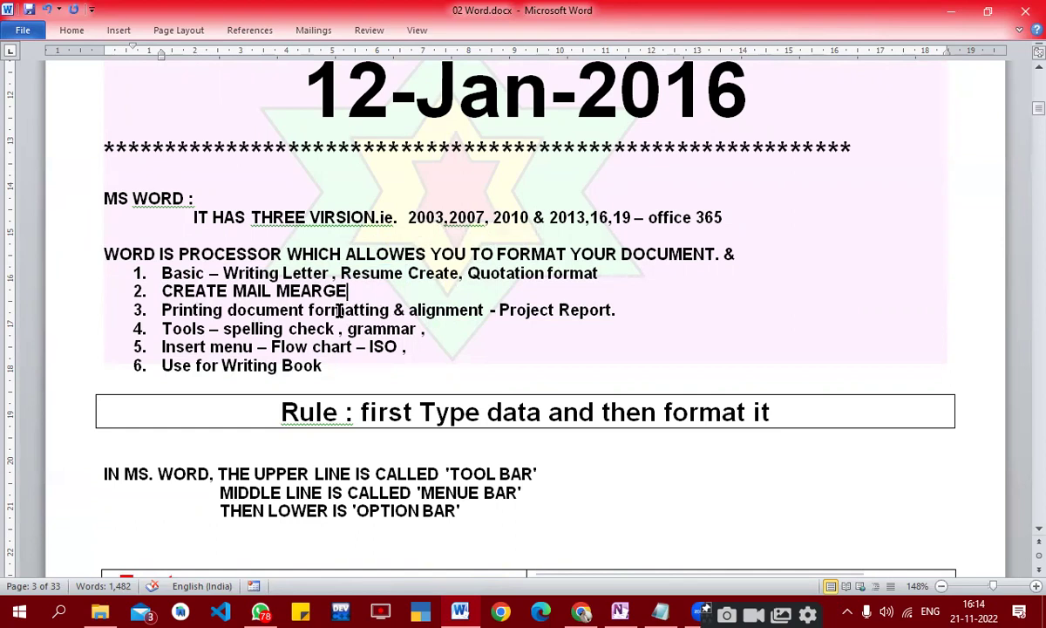
drag(229, 305, 579, 309)
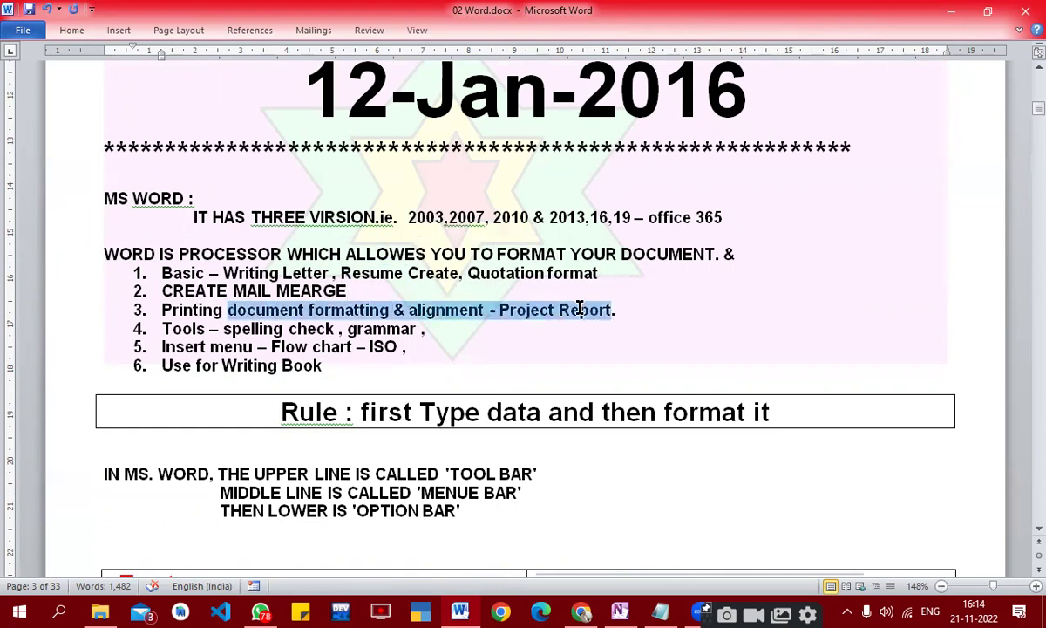
click(504, 343)
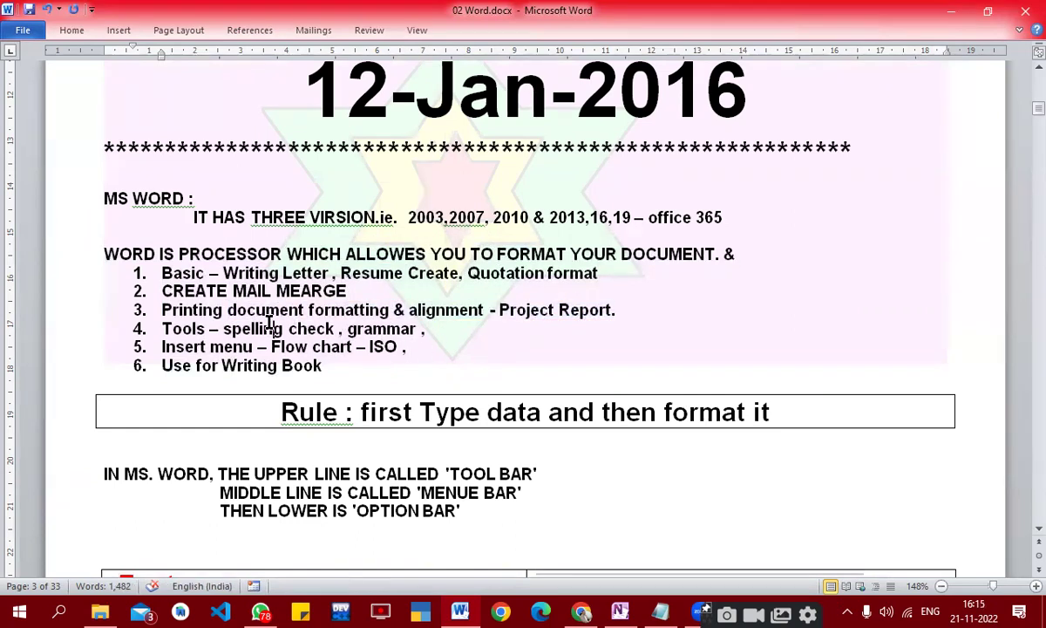
click(364, 328)
click(295, 348)
key(End)
drag(498, 309, 628, 307)
click(410, 347)
drag(221, 366, 371, 370)
click(372, 370)
click(305, 411)
click(386, 413)
click(615, 413)
drag(805, 406, 238, 407)
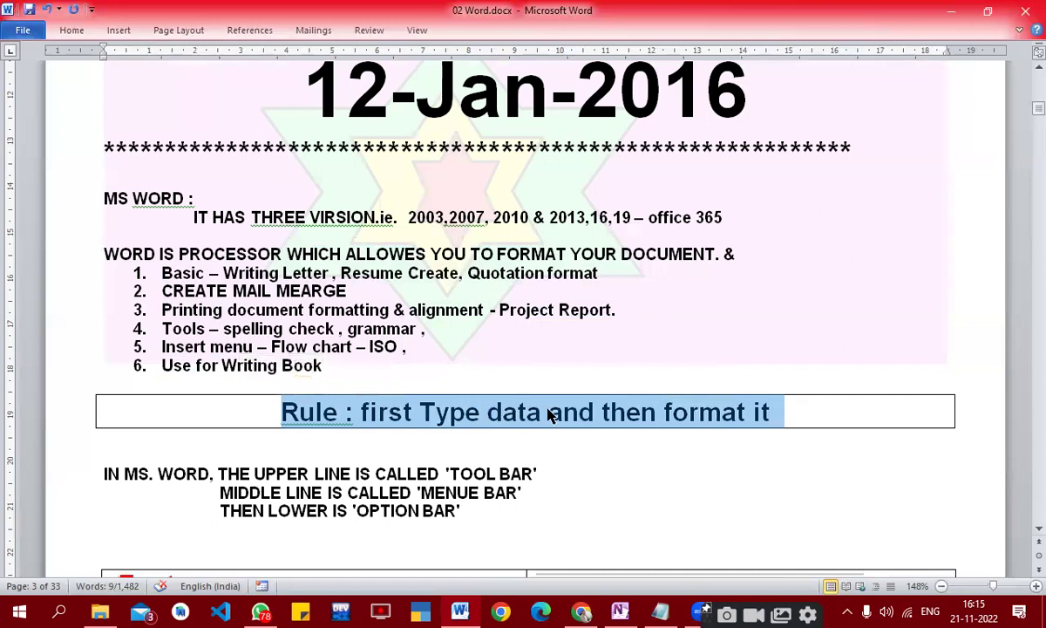
Step: Pin the ribbon open and tour the File through View tabs, returning to Home
click(1018, 32)
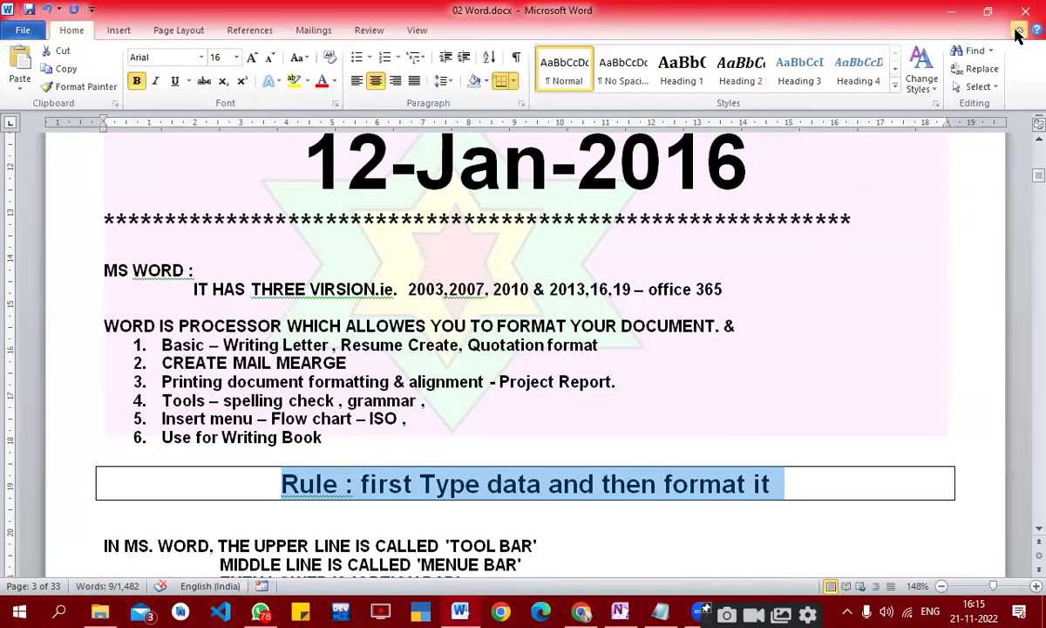
click(23, 32)
click(119, 31)
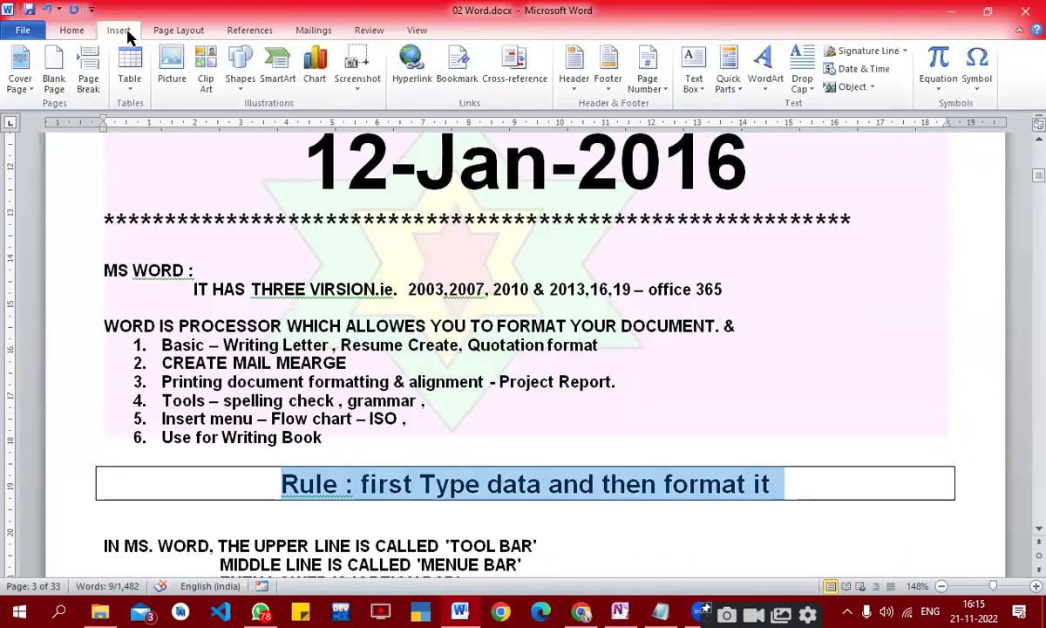
click(179, 31)
click(250, 31)
click(313, 31)
click(369, 30)
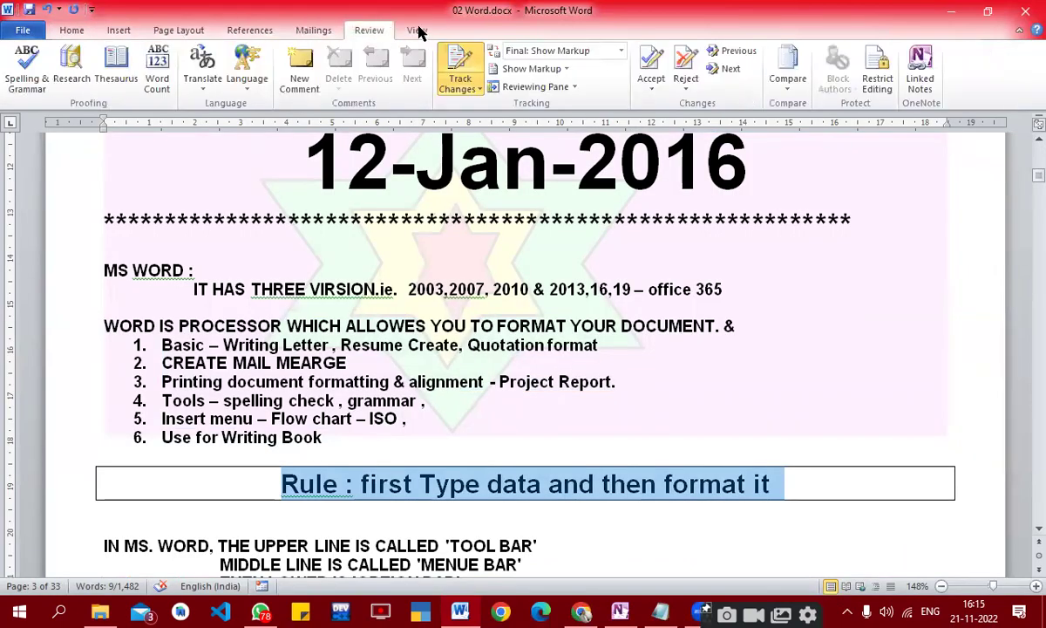
click(417, 31)
click(67, 28)
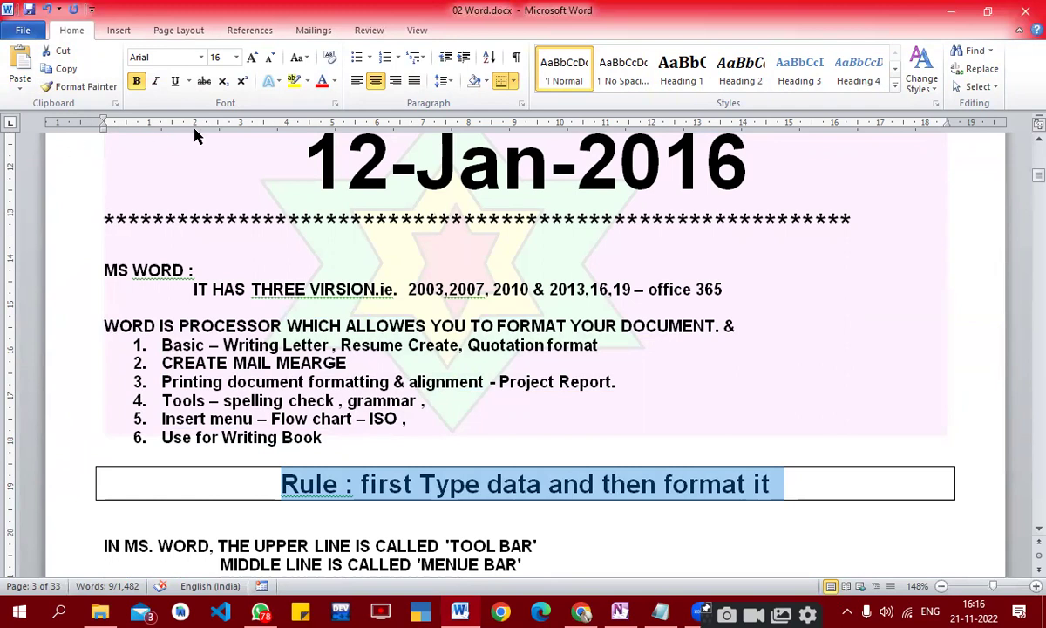
Step: Preview the document in Full Screen Reading view, then close it back to normal layout
drag(104, 128, 105, 135)
click(844, 587)
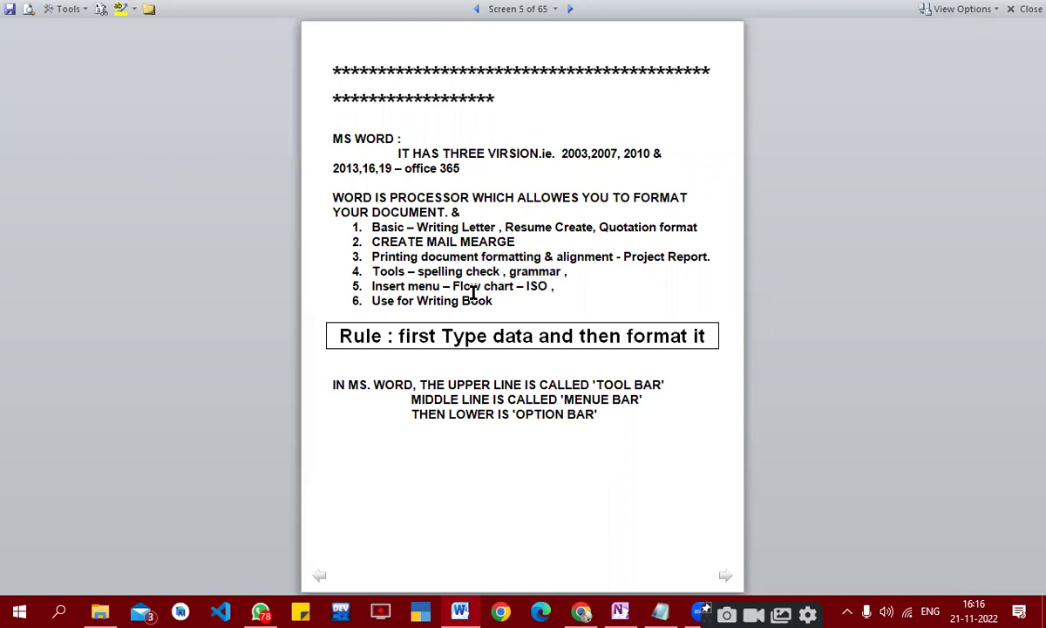
click(1025, 9)
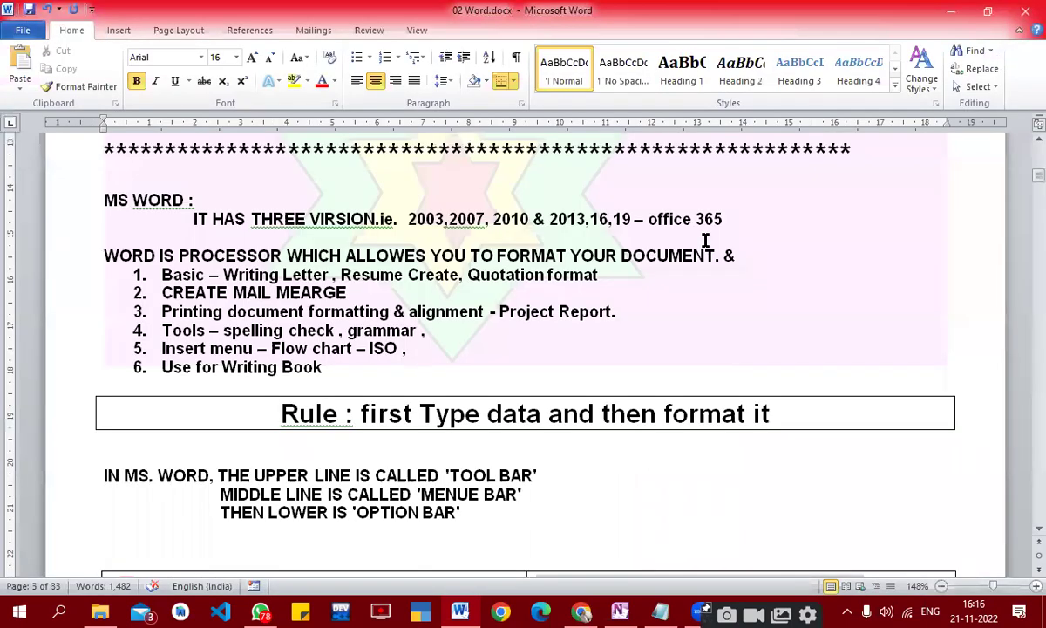
Step: Click through the WORD IS PROCESSOR, item 6 and TOOL BAR lines, then scroll to the Fonts table
click(699, 253)
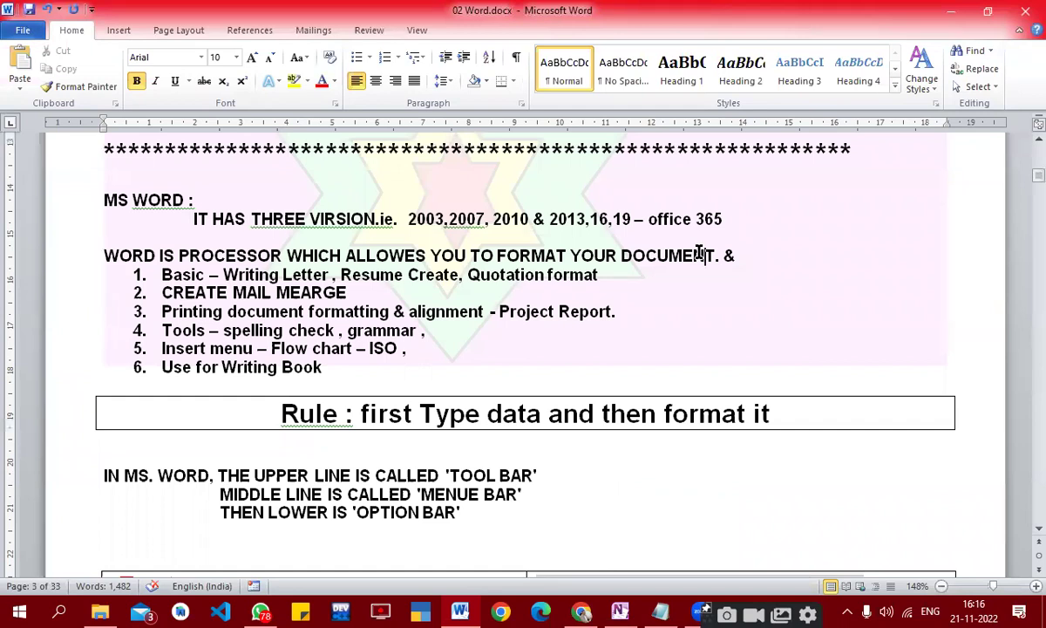
click(559, 366)
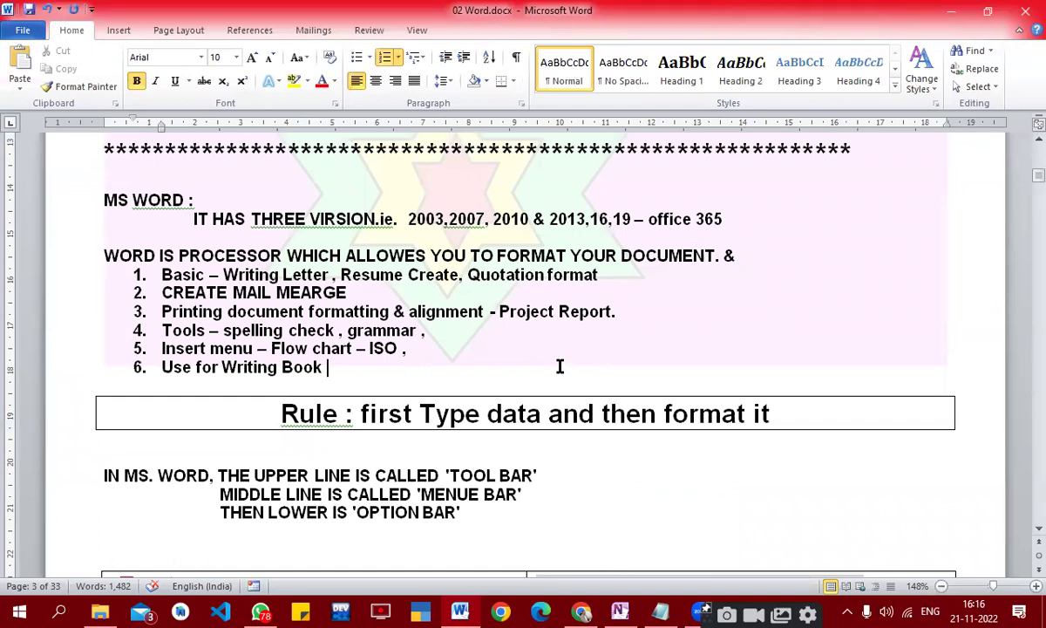
click(474, 475)
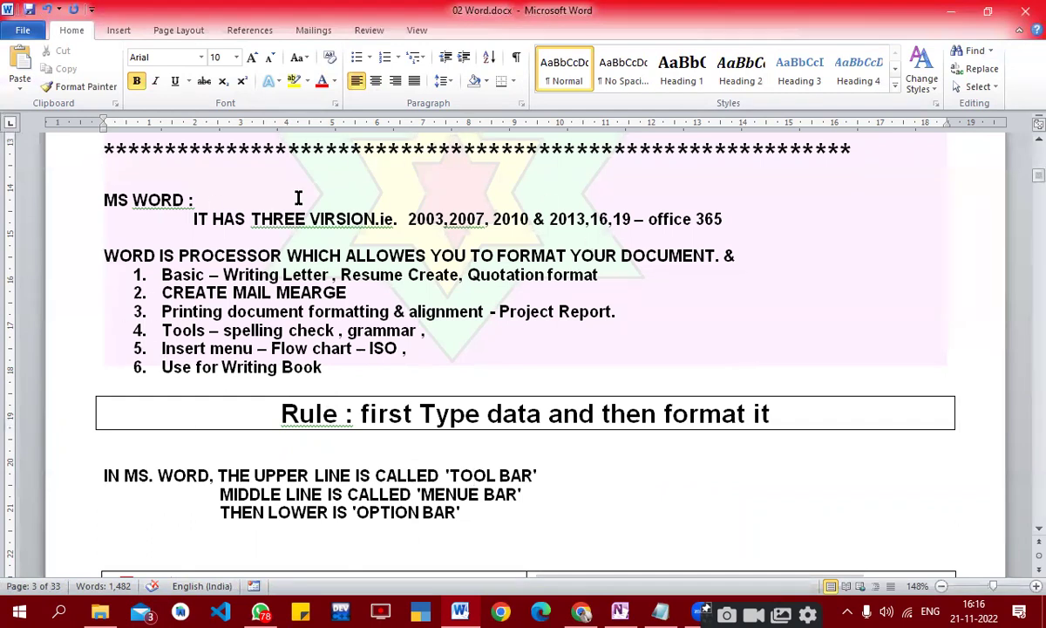
scroll(298, 198, down, 1)
scroll(297, 200, down, 3)
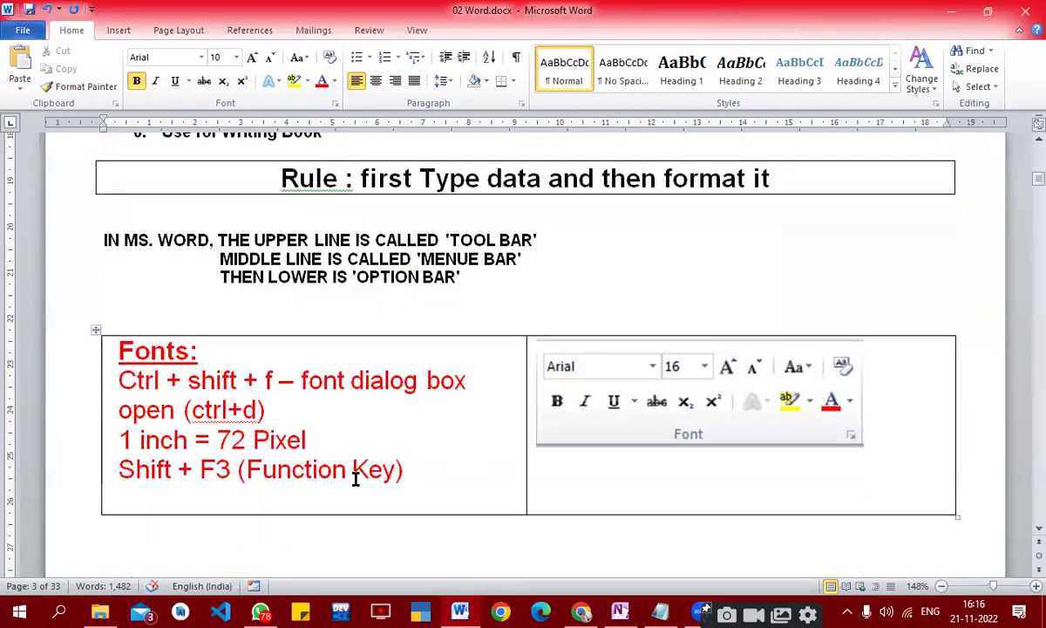
Step: Select 'font dialog box' in the Fonts table, then the font tools picture, and return to the text
click(140, 380)
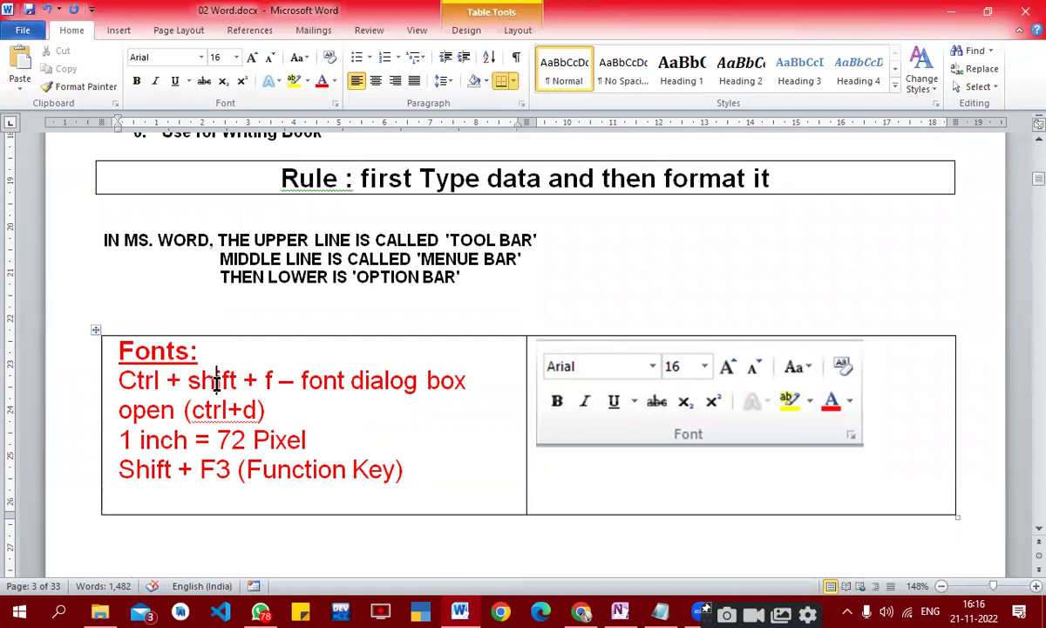
drag(301, 380, 471, 383)
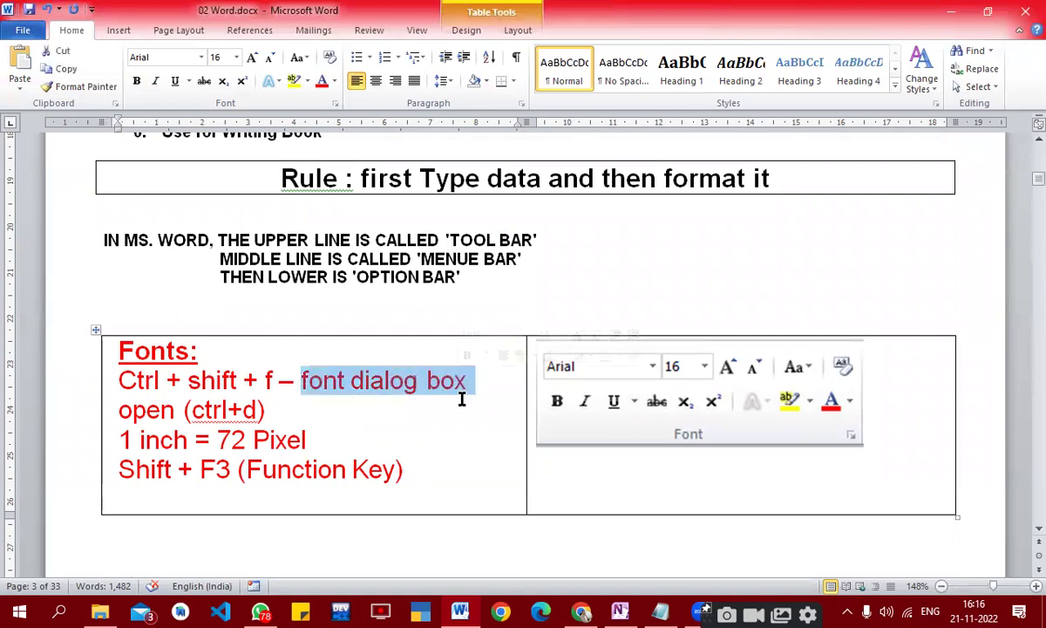
click(487, 475)
click(754, 401)
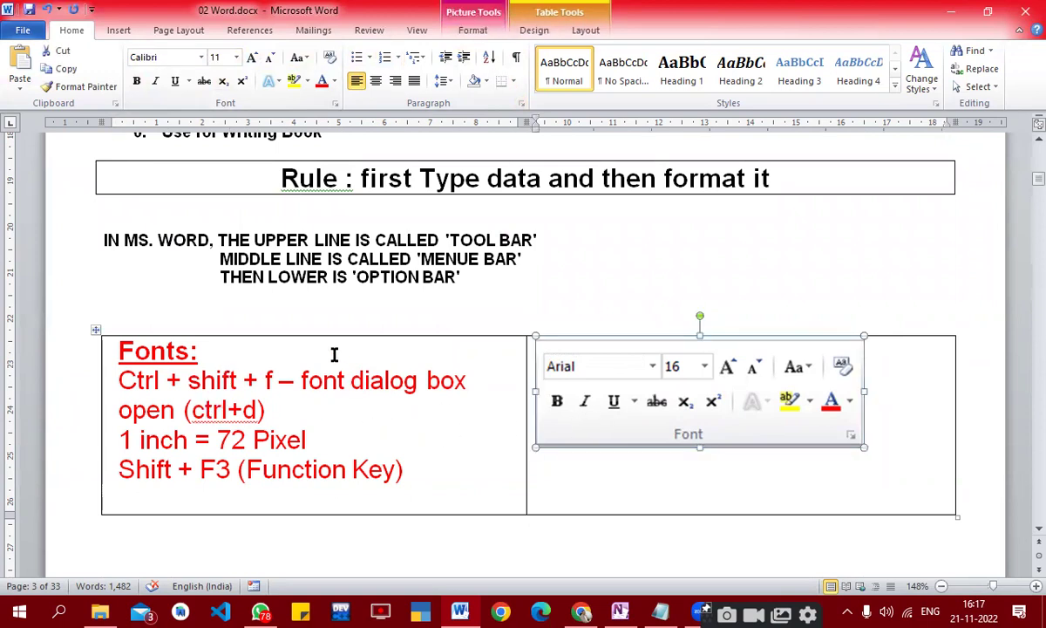
click(133, 358)
click(262, 380)
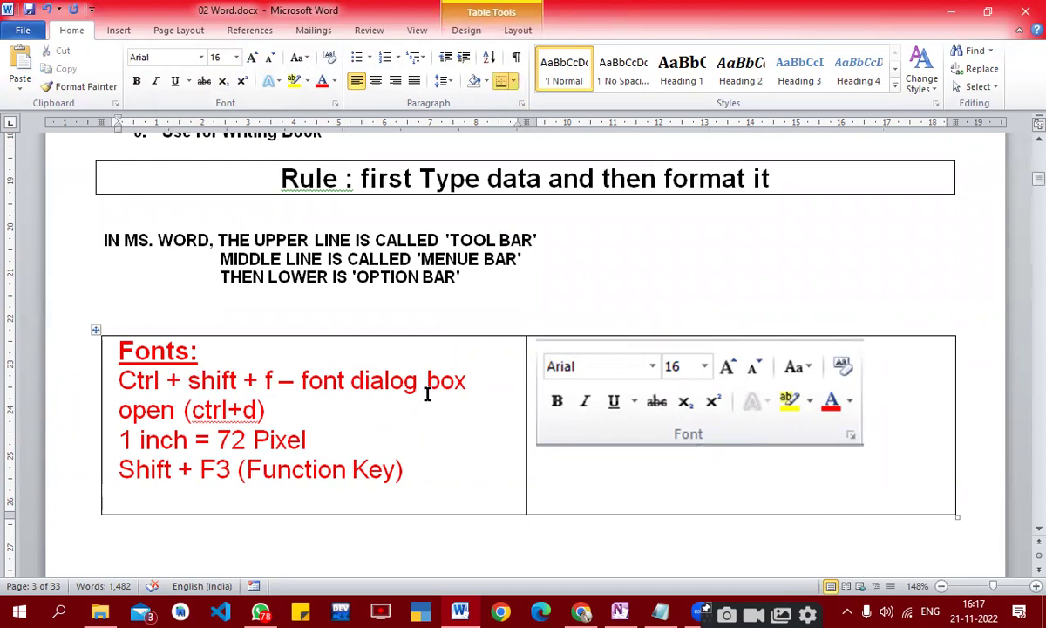
Step: Open the Font dialog with Ctrl+Shift+F and Ctrl+D, dismissing it each time unchanged
key(ctrl+shift+f)
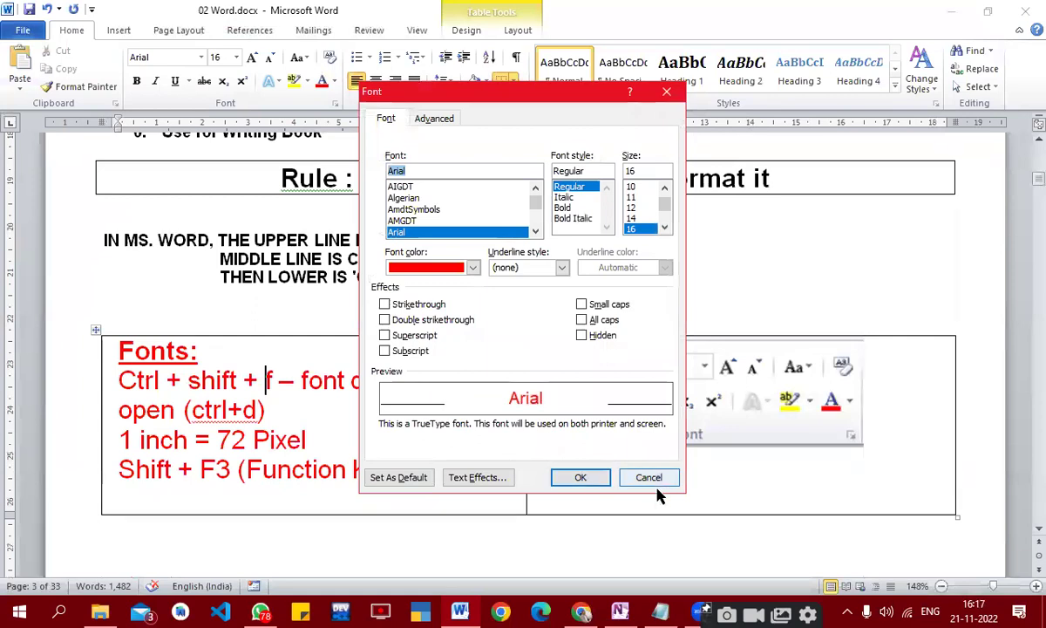
click(637, 481)
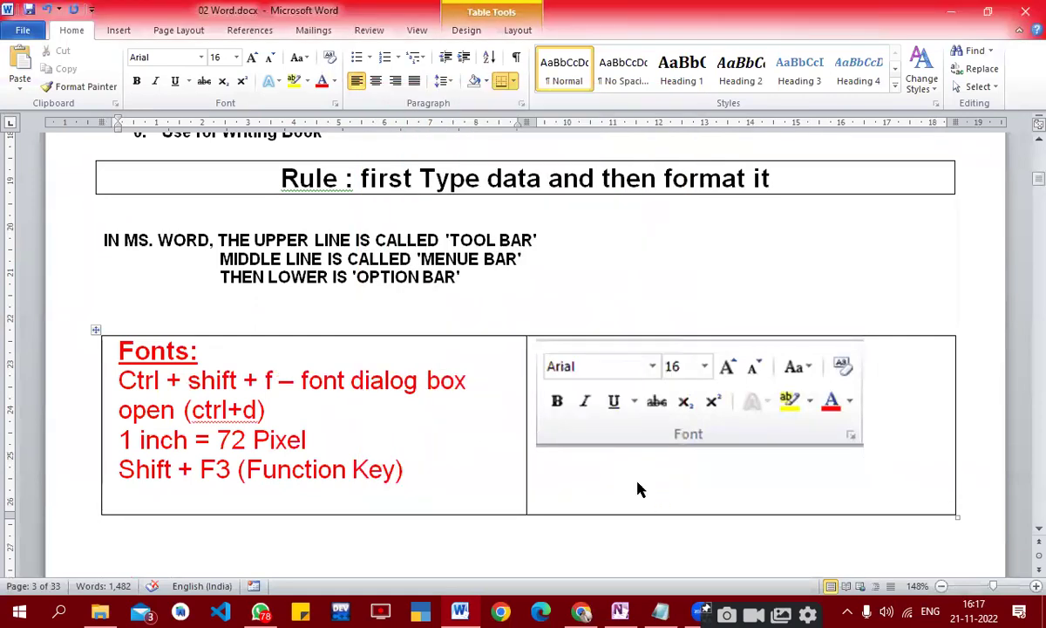
key(ctrl+d)
click(637, 479)
Step: Add a new 'Raj computers' line above the Fonts table and set it to 8 pt
click(388, 314)
key(Return)
text(Raj computers)
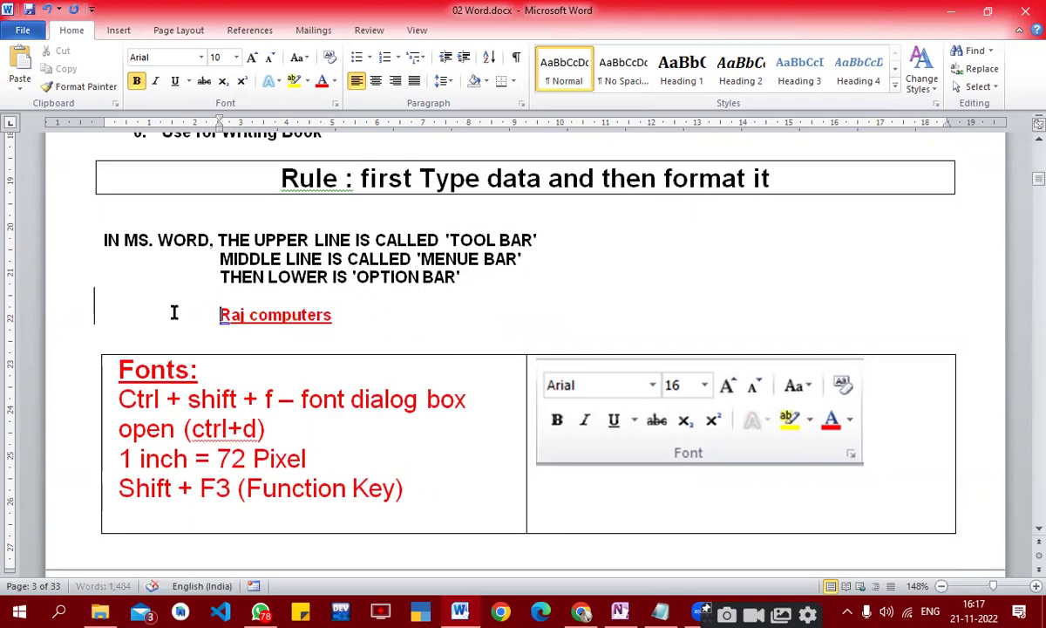
drag(209, 314, 372, 314)
click(235, 56)
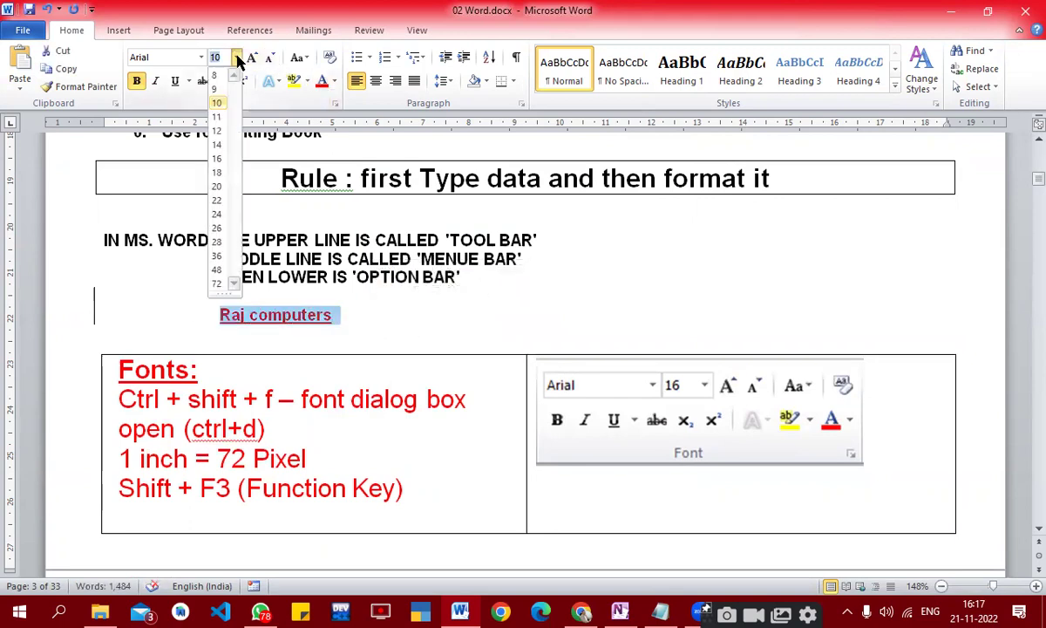
click(220, 75)
Step: Try 72 pt on 'Raj computers', undo it, then select the Font group picture
scroll(222, 77, down, 3)
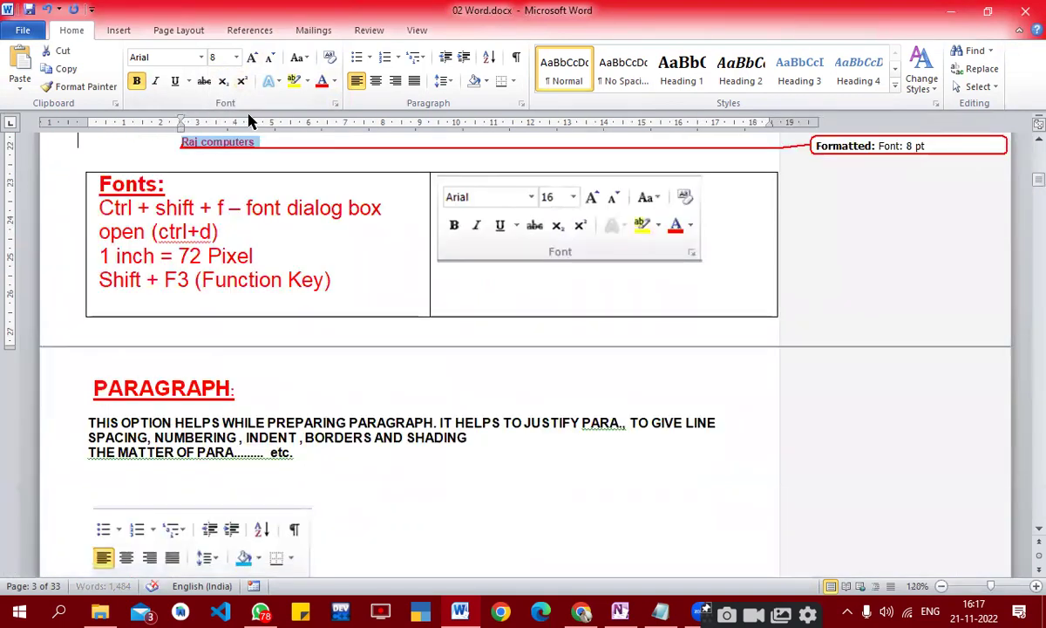
click(236, 57)
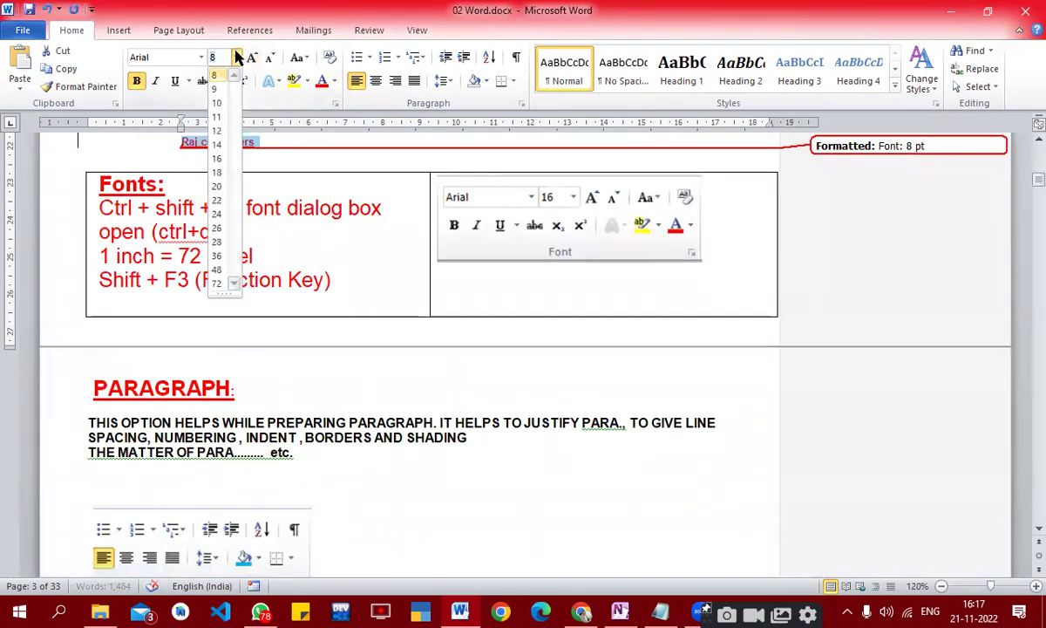
click(217, 283)
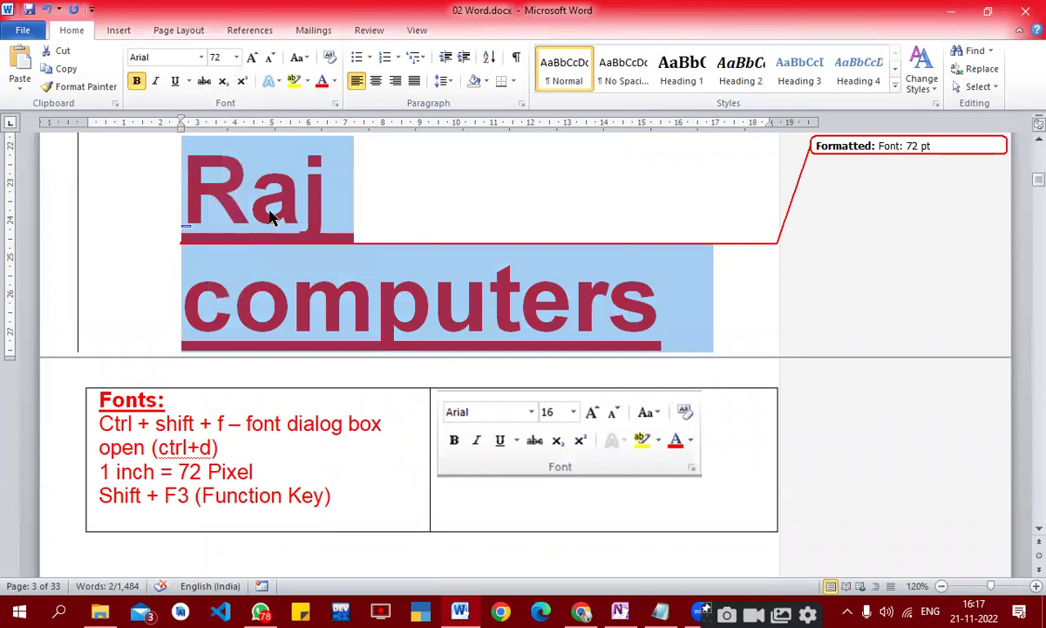
click(291, 228)
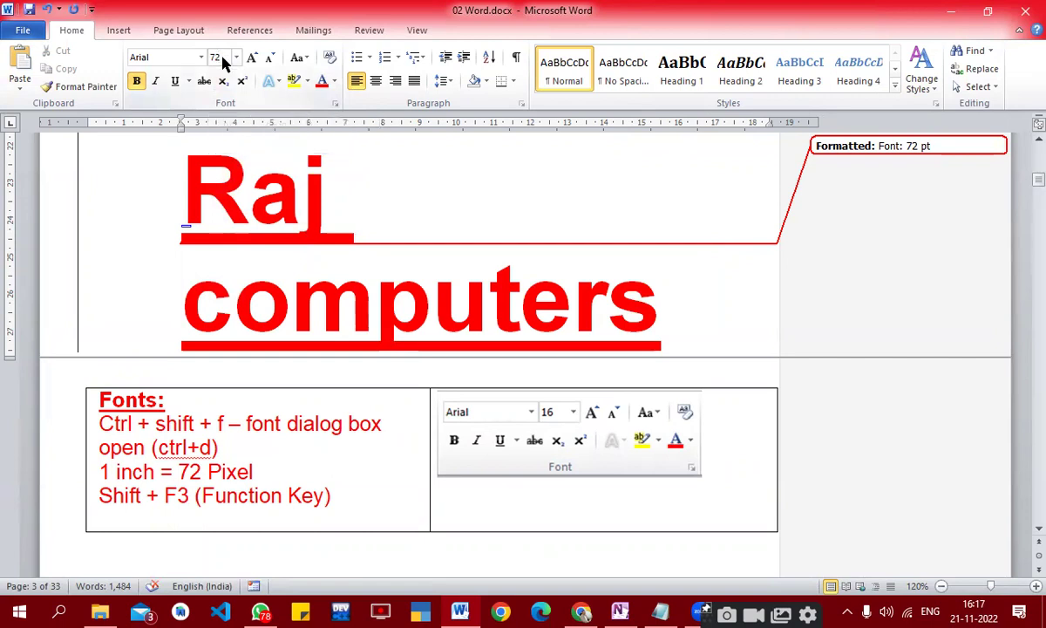
key(ctrl+z)
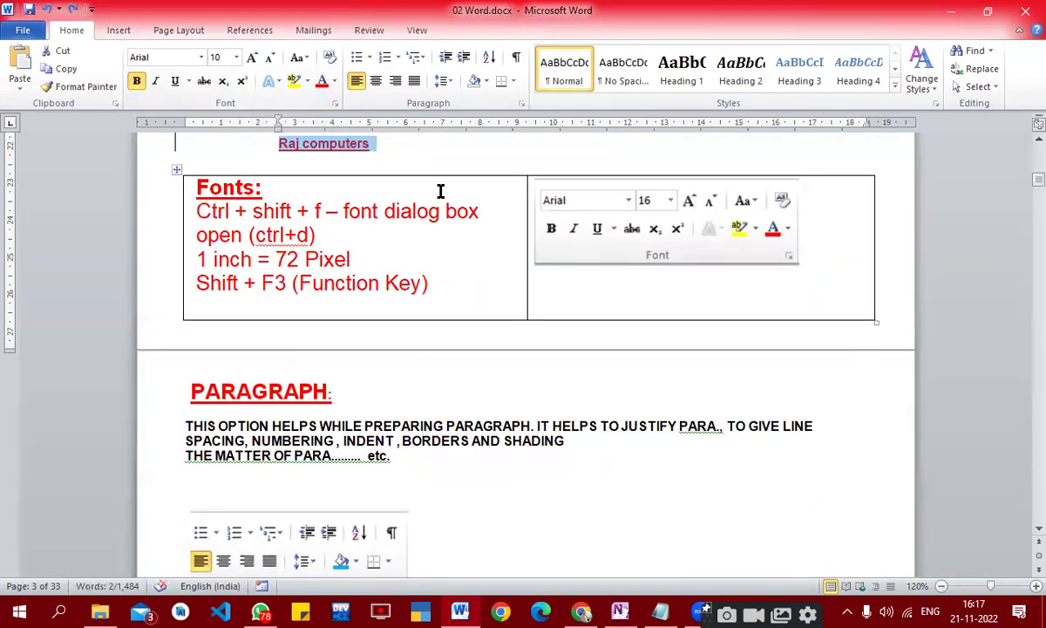
click(441, 191)
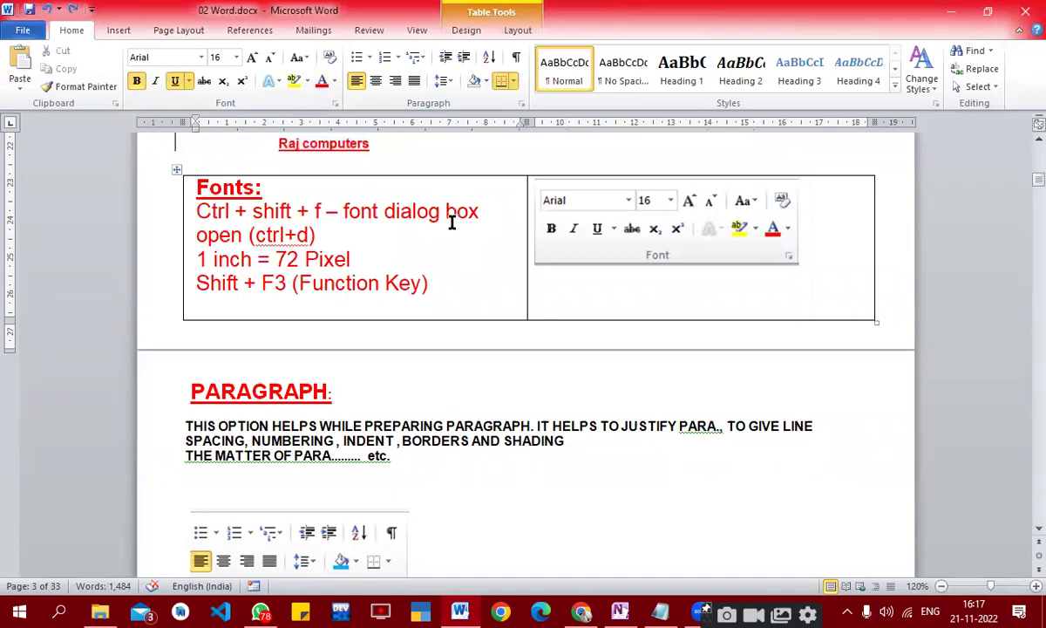
click(625, 207)
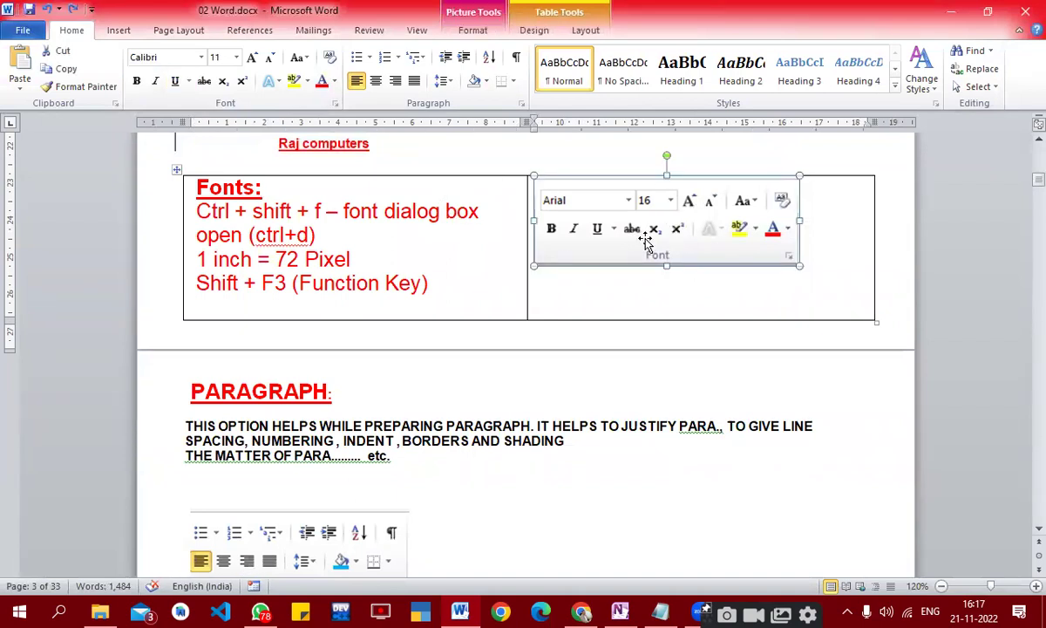
click(22, 611)
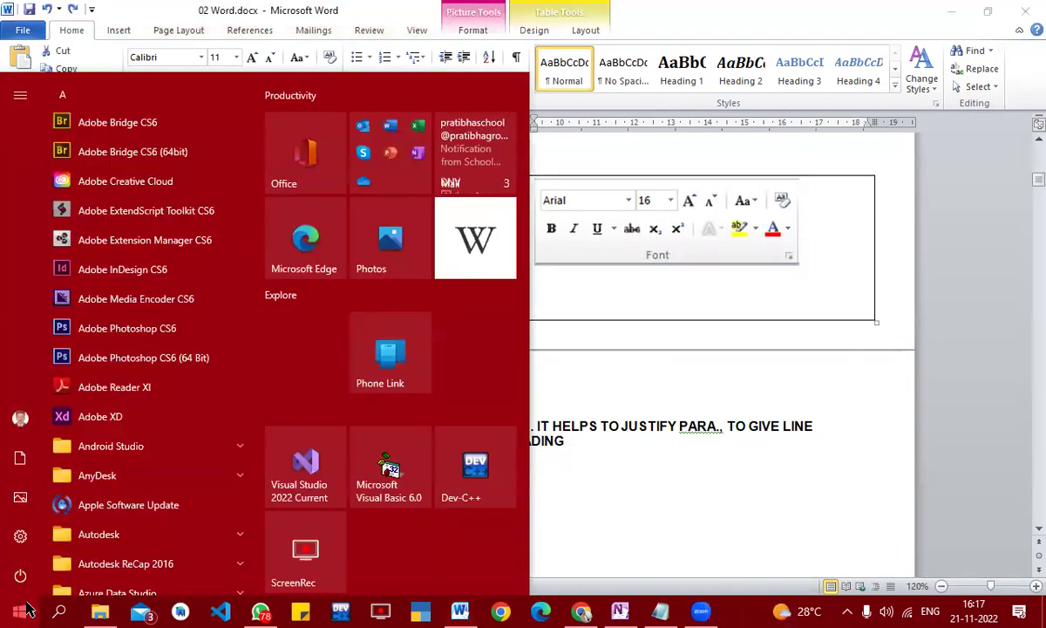
Step: Search 'word' from the Start menu and launch Microsoft Word 2010 with a blank Document1
click(27, 609)
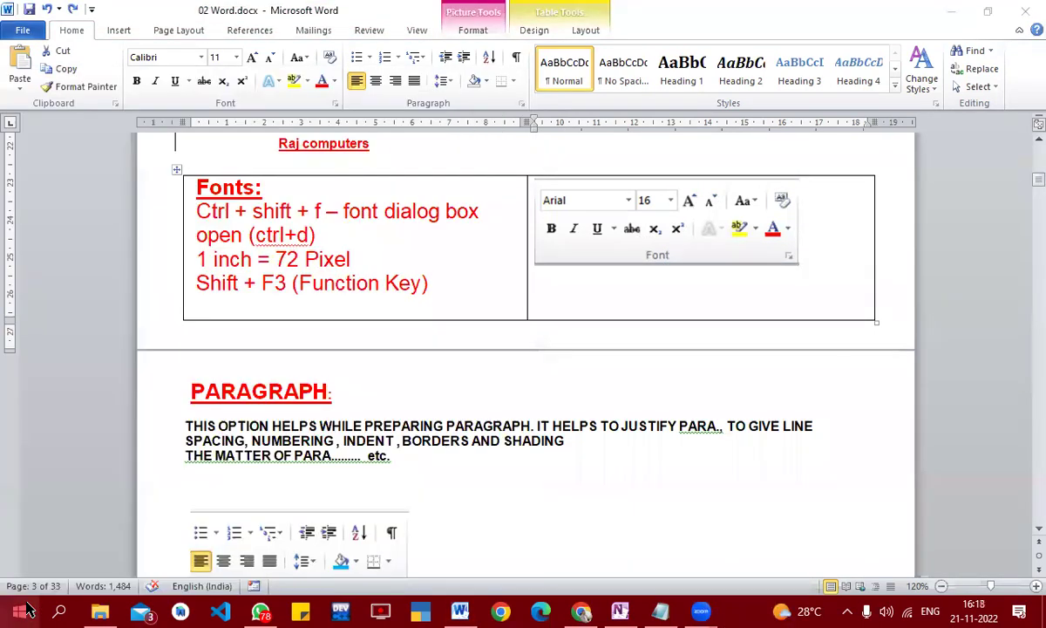
click(27, 609)
text(wor)
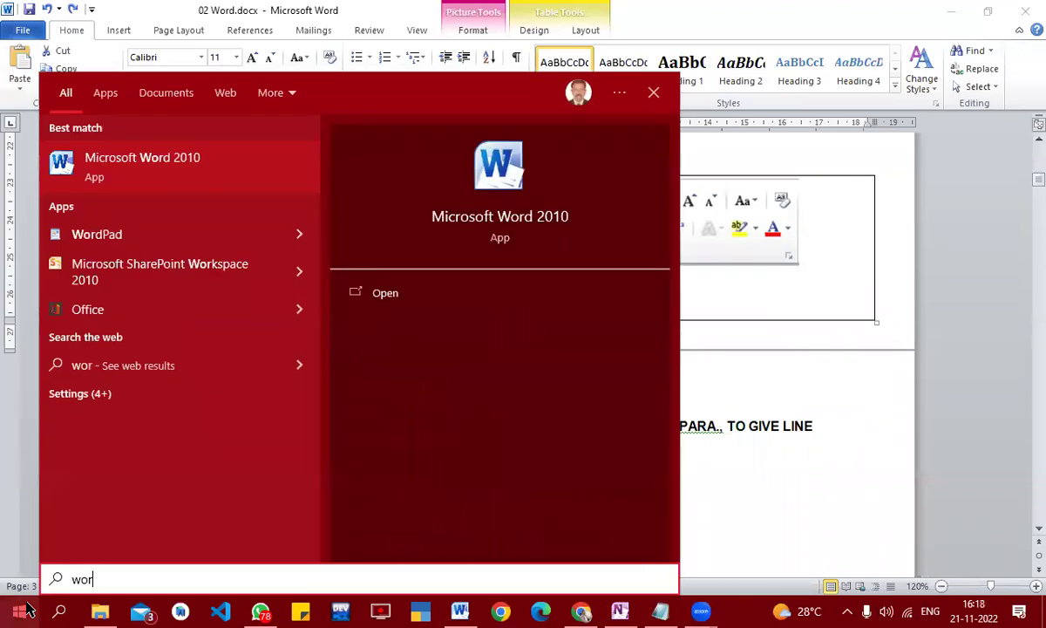
text(d)
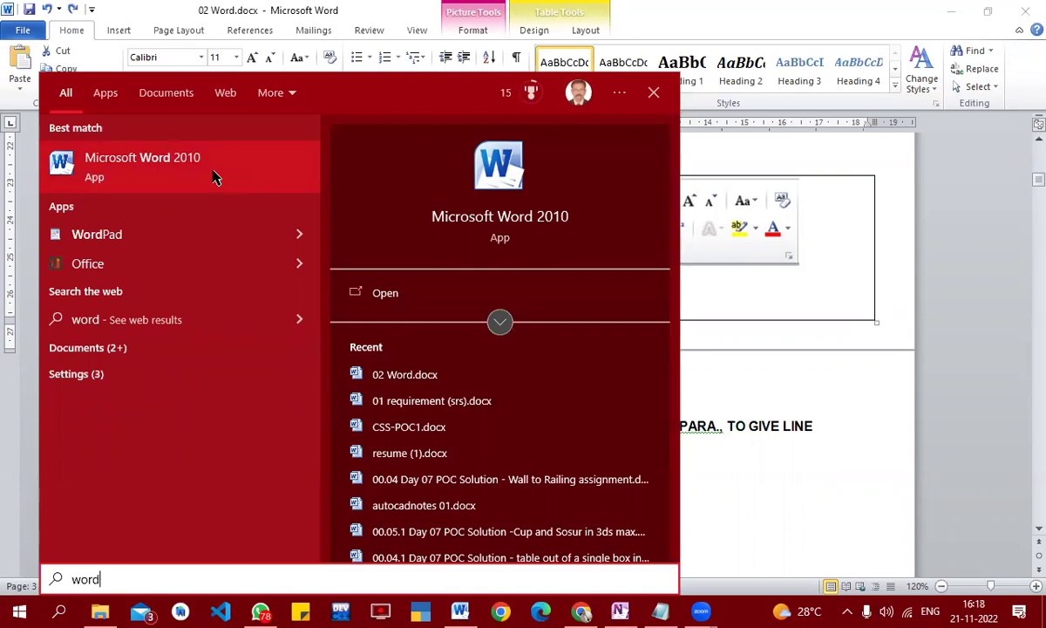
click(203, 177)
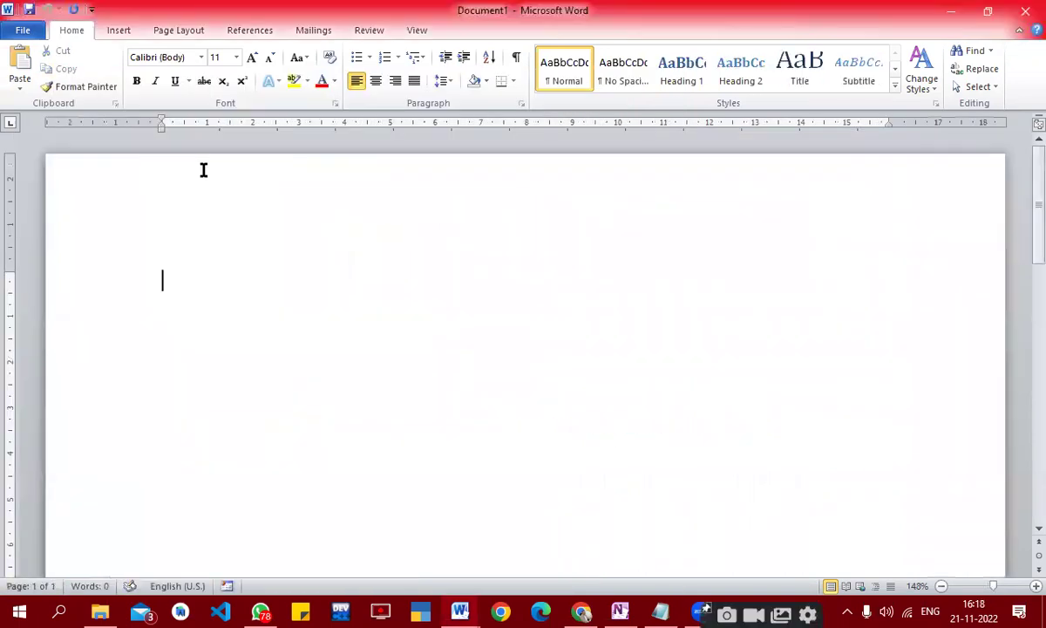
Step: Type 'Raj Computer' in the new document, select it and copy it
drag(12, 270, 12, 270)
click(12, 270)
text(Raj Computer education)
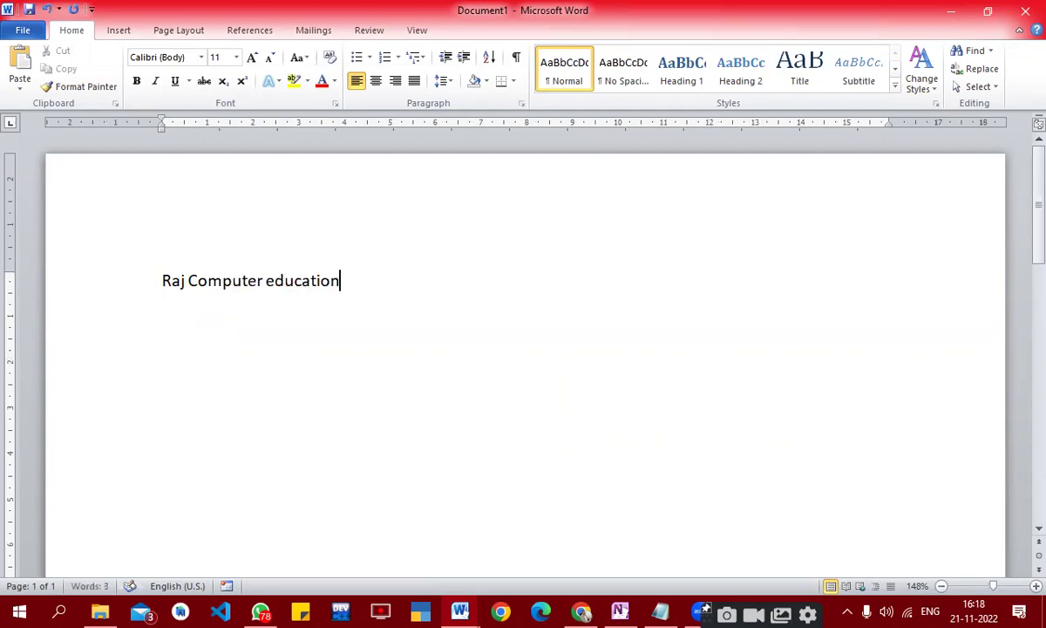
key(ctrl+a)
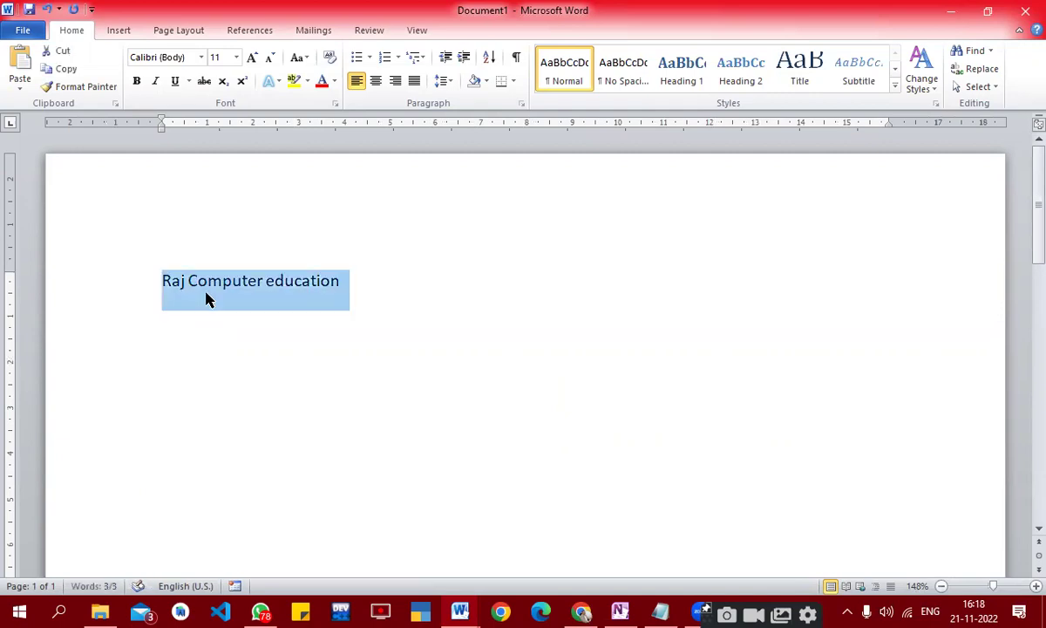
key(ctrl+c)
Step: Paste the copied line repeatedly on new lines below the original
click(425, 293)
key(Return)
key(ctrl+v)
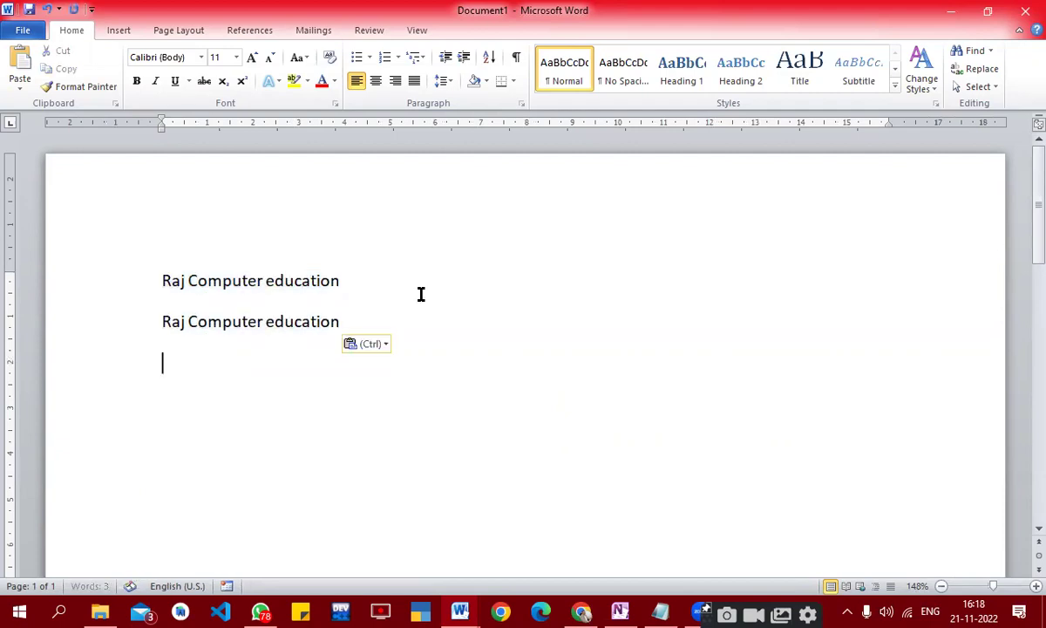
key(Return)
key(ctrl+v)
key(ctrl+v)
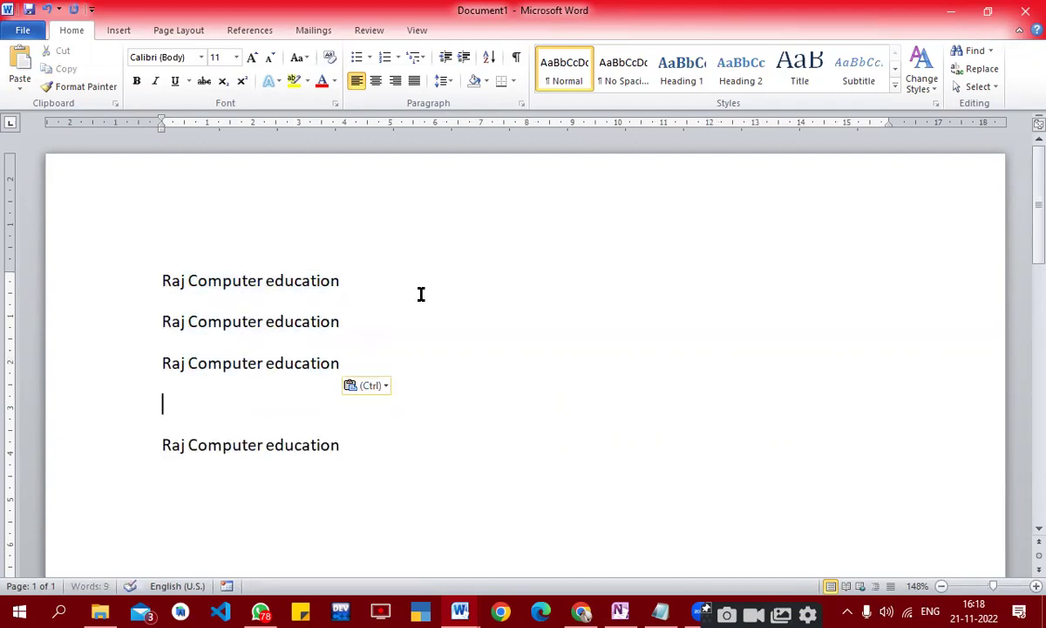
key(ctrl+v)
key(ctrl+v)
key(ctrl+v)
key(ctrl+v)
key(ctrl+v)
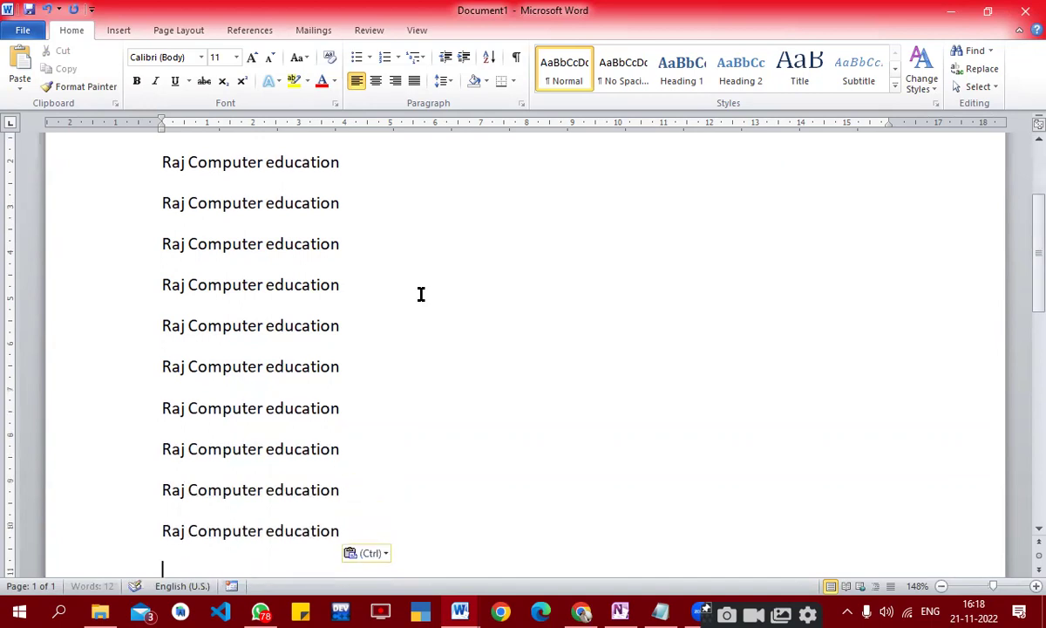
Step: Copy the first line, paste more copies, and split the doubled first line onto two lines
scroll(420, 294, up, 5)
scroll(420, 294, up, 1)
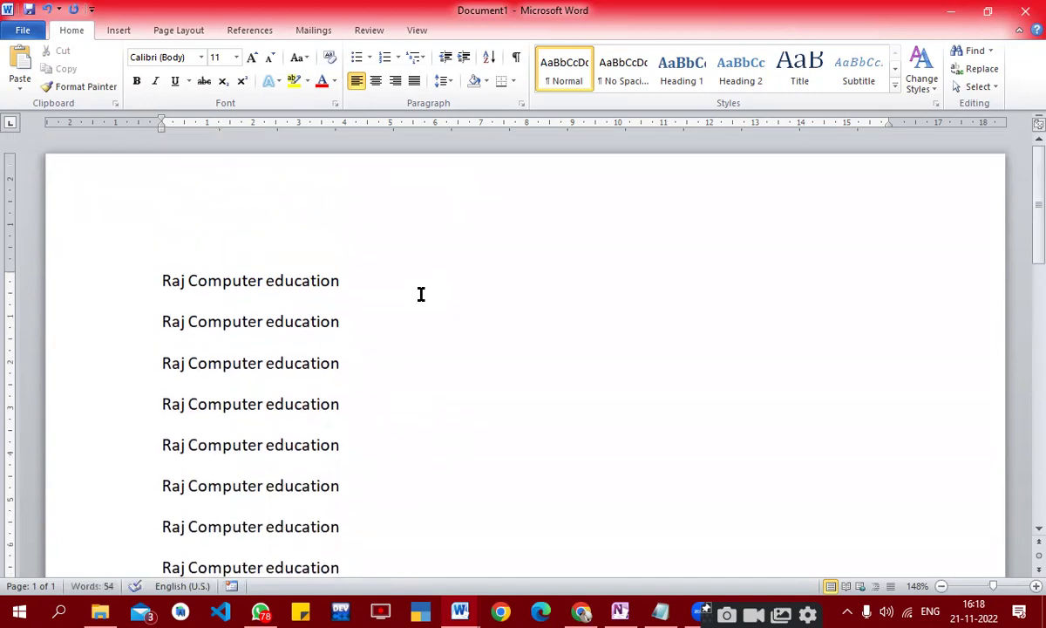
click(87, 287)
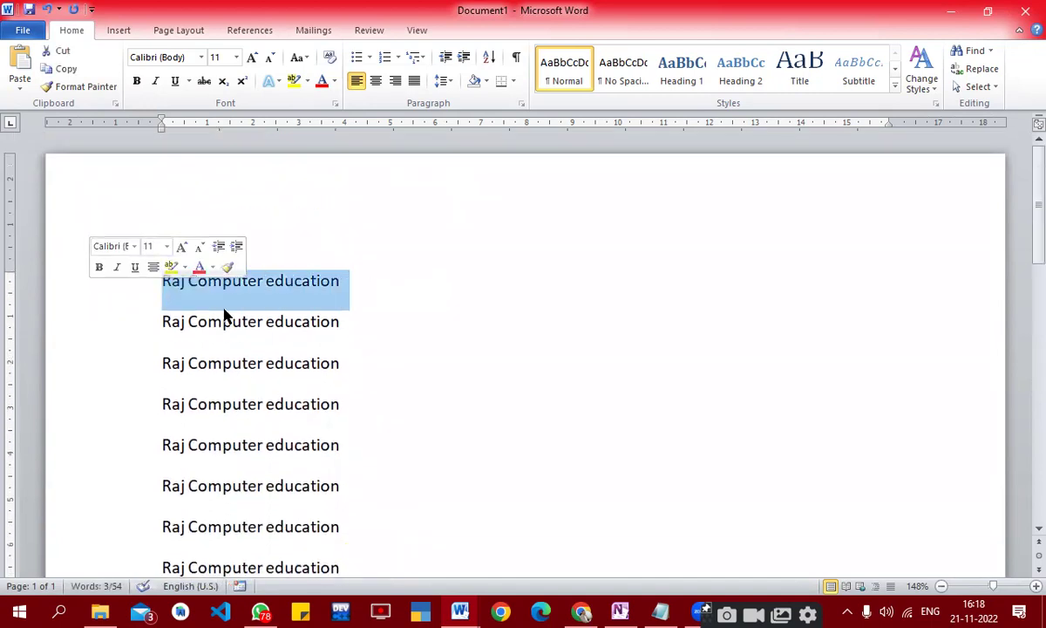
key(ctrl+c)
click(392, 292)
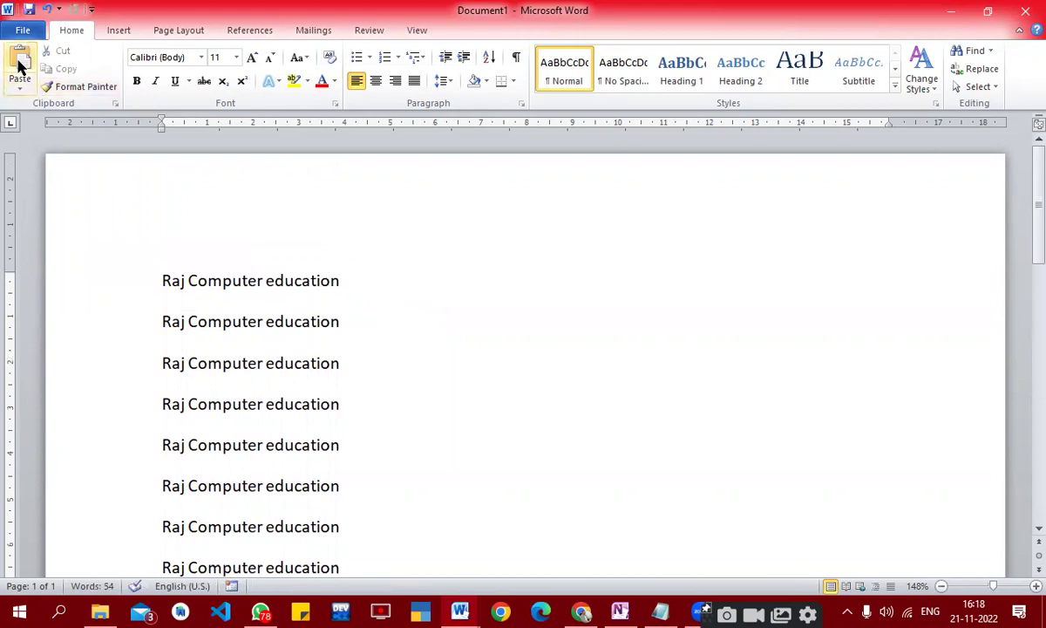
click(19, 66)
click(19, 65)
click(19, 65)
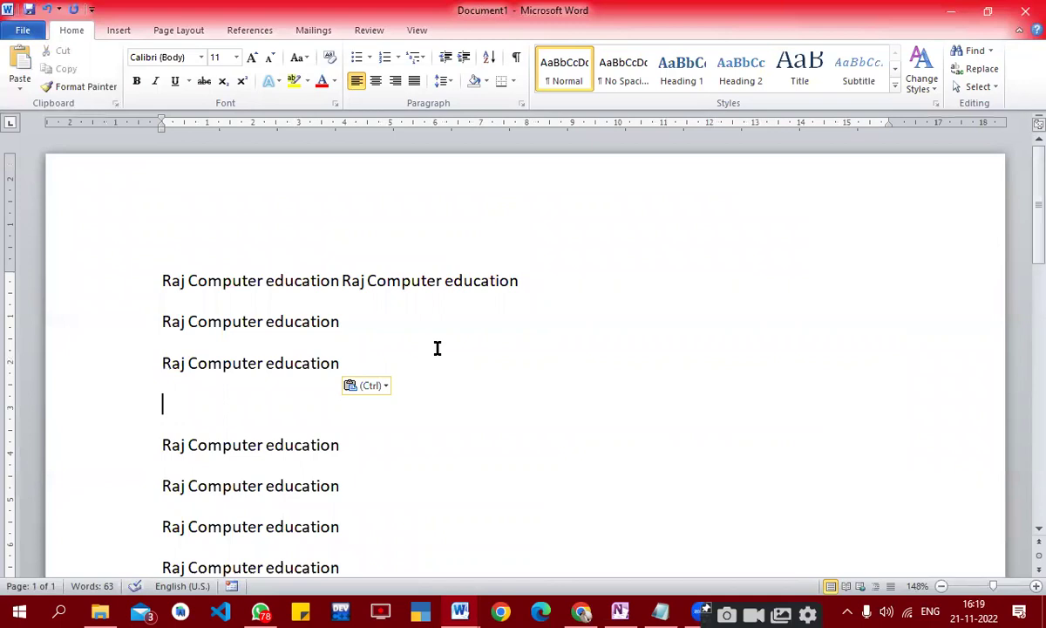
click(341, 281)
key(Return)
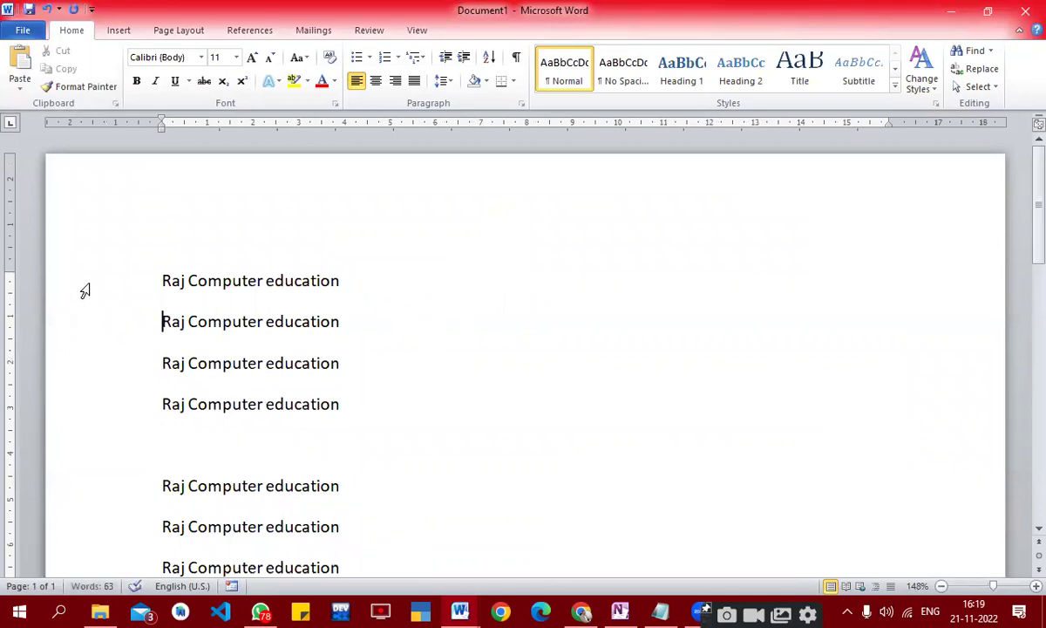
Step: Set the first line to Brush Script MT and the second to Blackoak Std
click(90, 281)
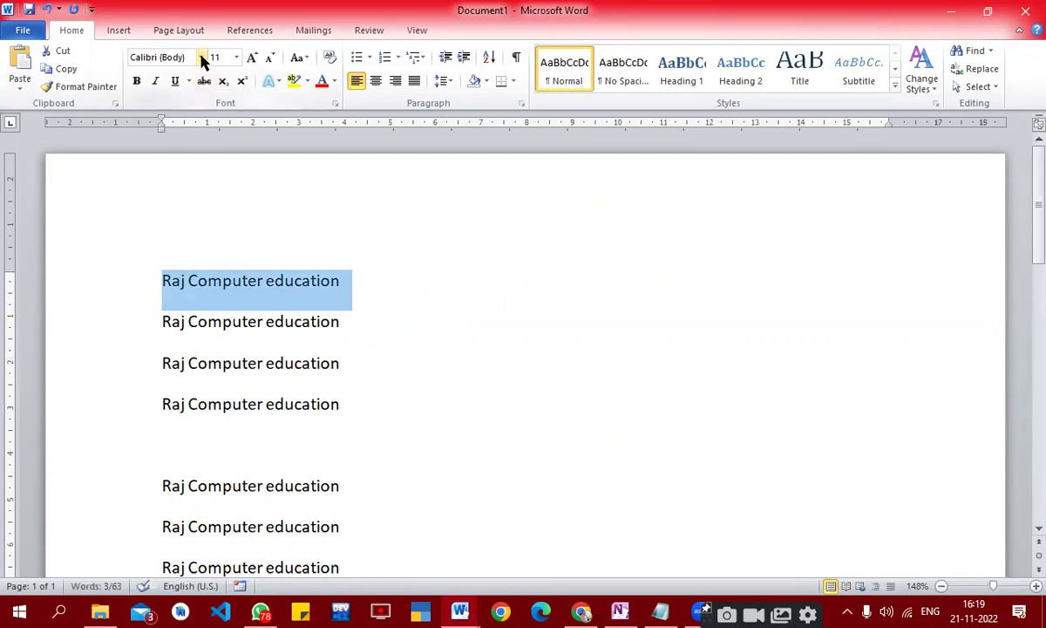
click(201, 57)
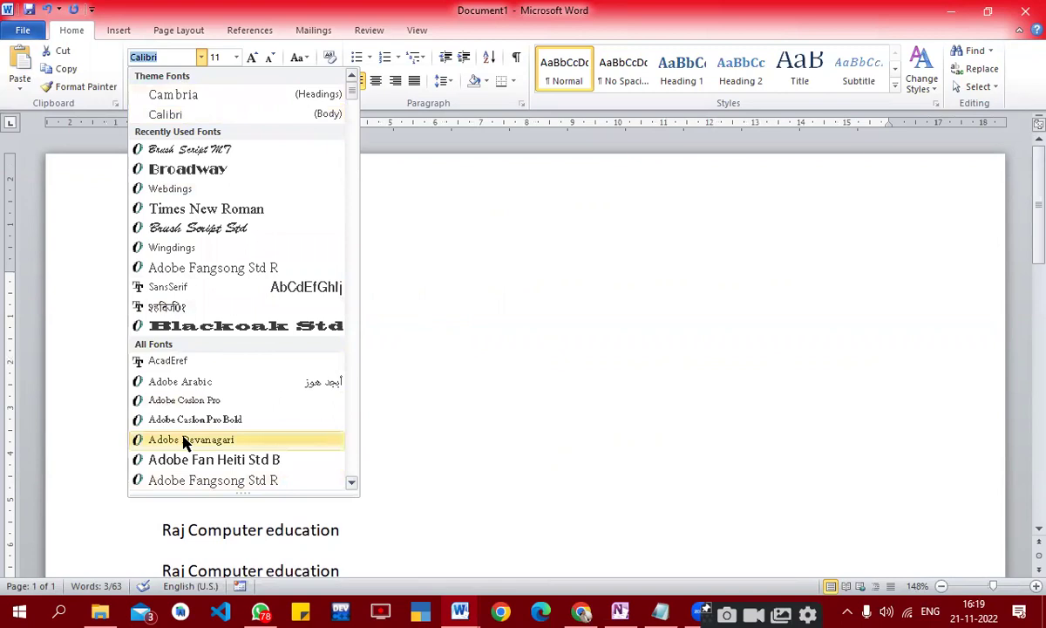
click(210, 151)
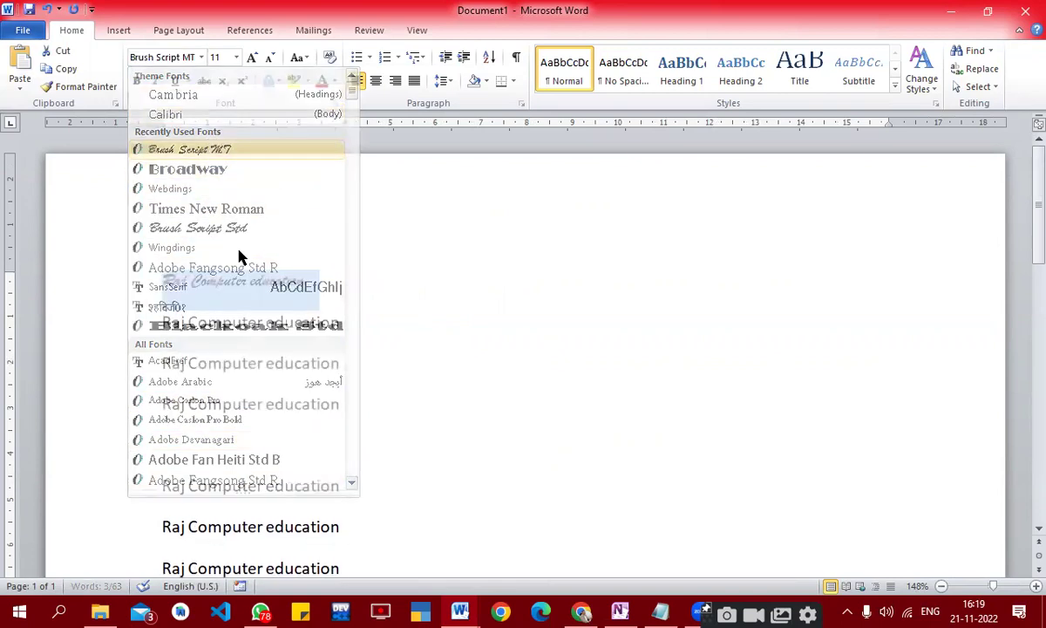
click(113, 321)
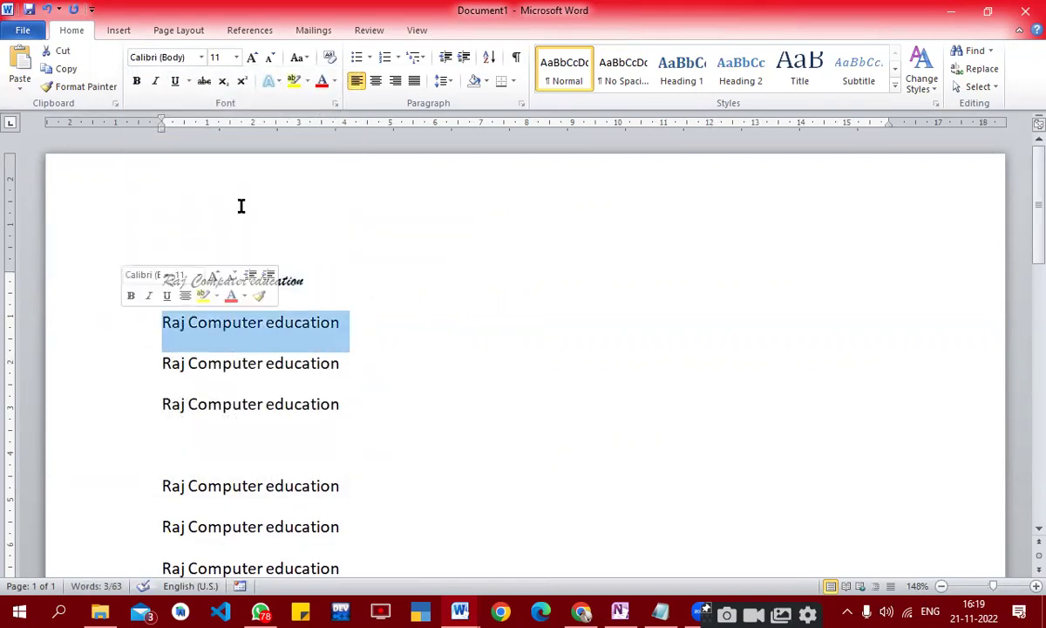
click(202, 57)
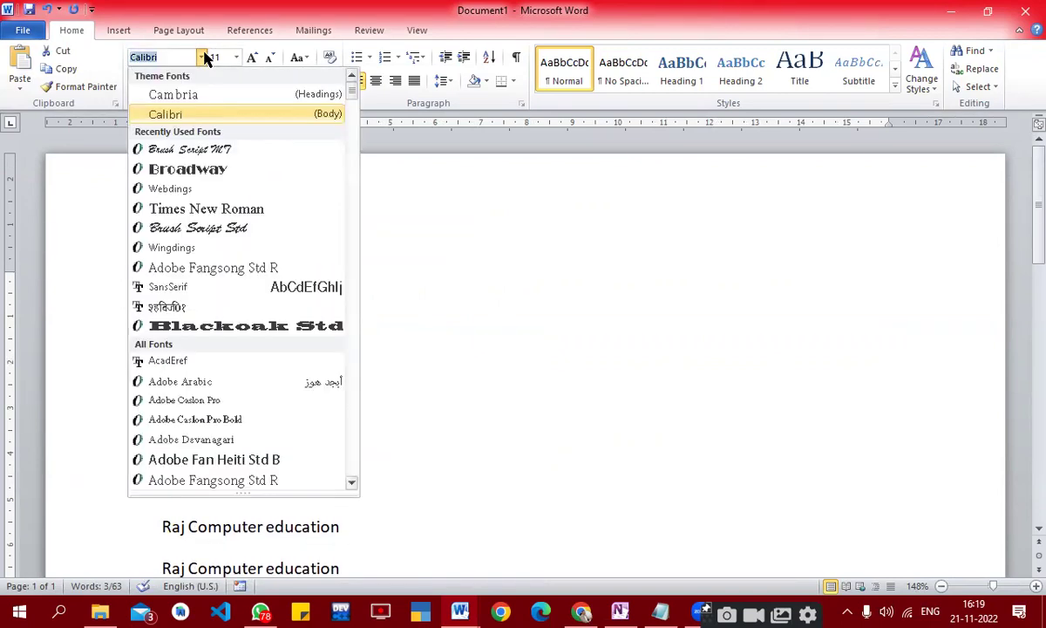
click(187, 326)
Step: Set the third line to Shivaji01, then select the line below the Devanagari text
click(117, 367)
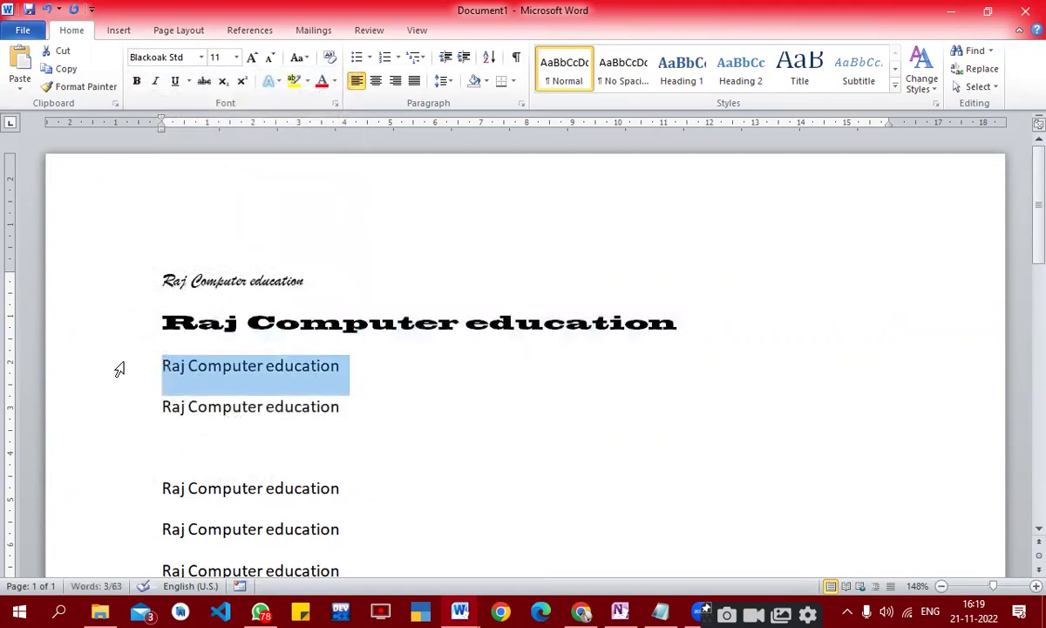
click(202, 57)
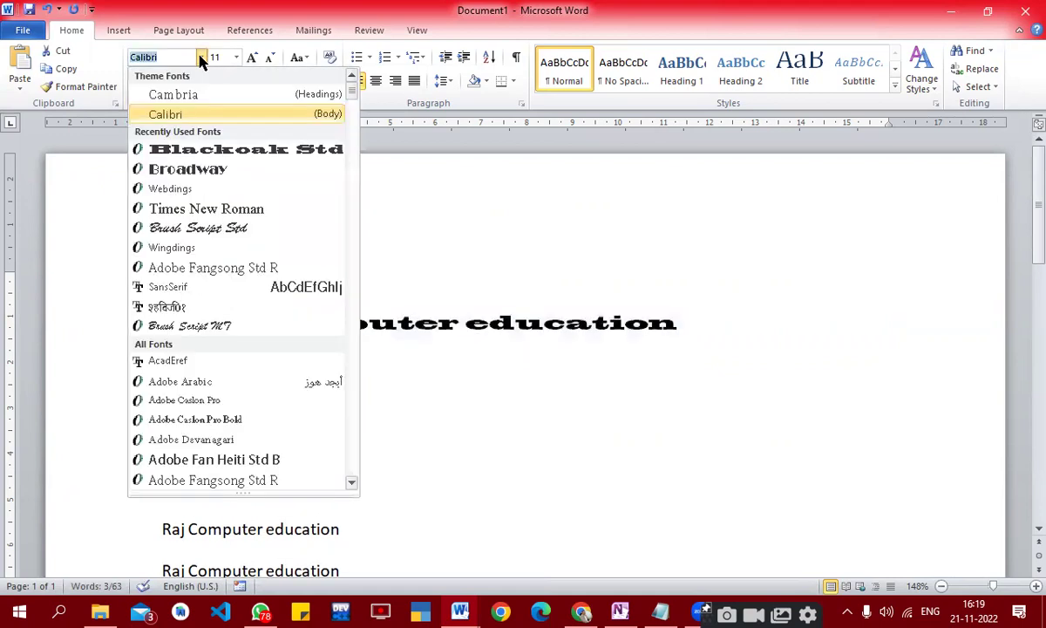
click(197, 307)
click(176, 369)
click(341, 366)
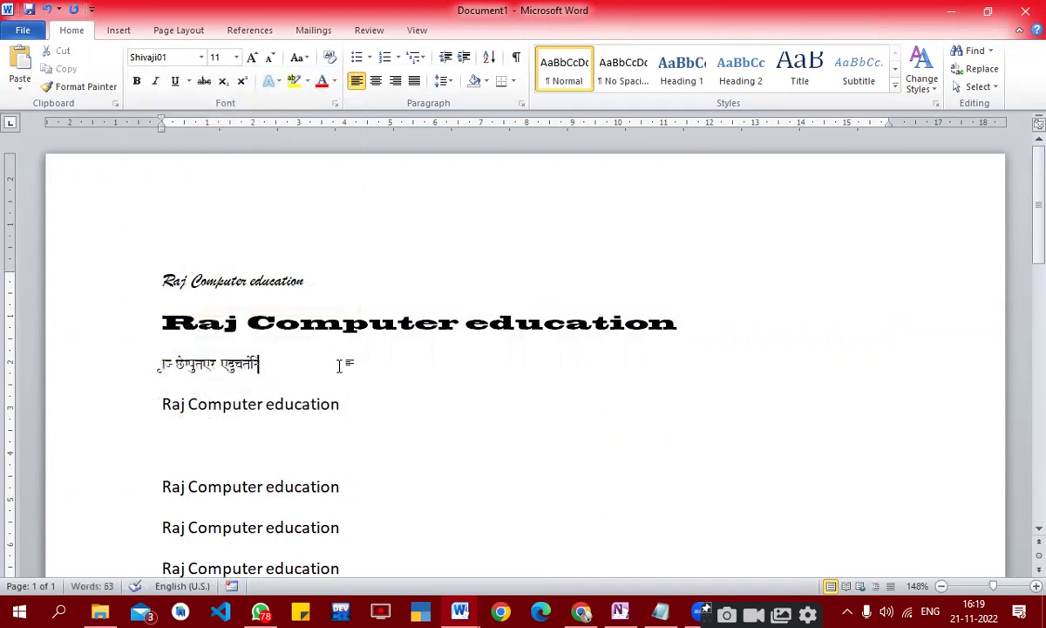
click(86, 410)
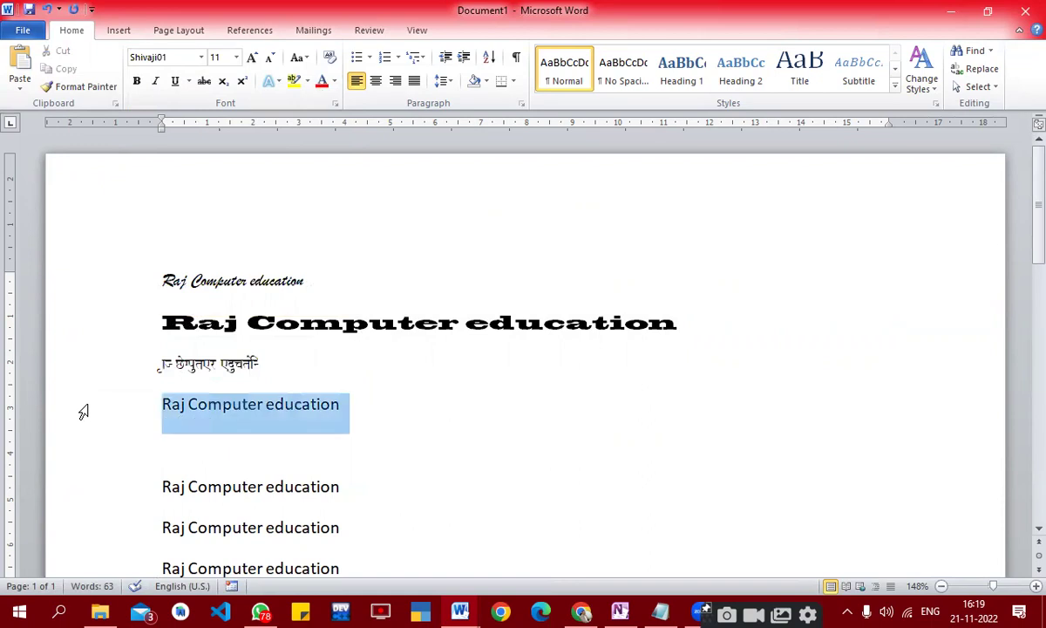
Step: Set the selected line to 8 pt and the next Raj Computer education line to 72 pt
click(235, 57)
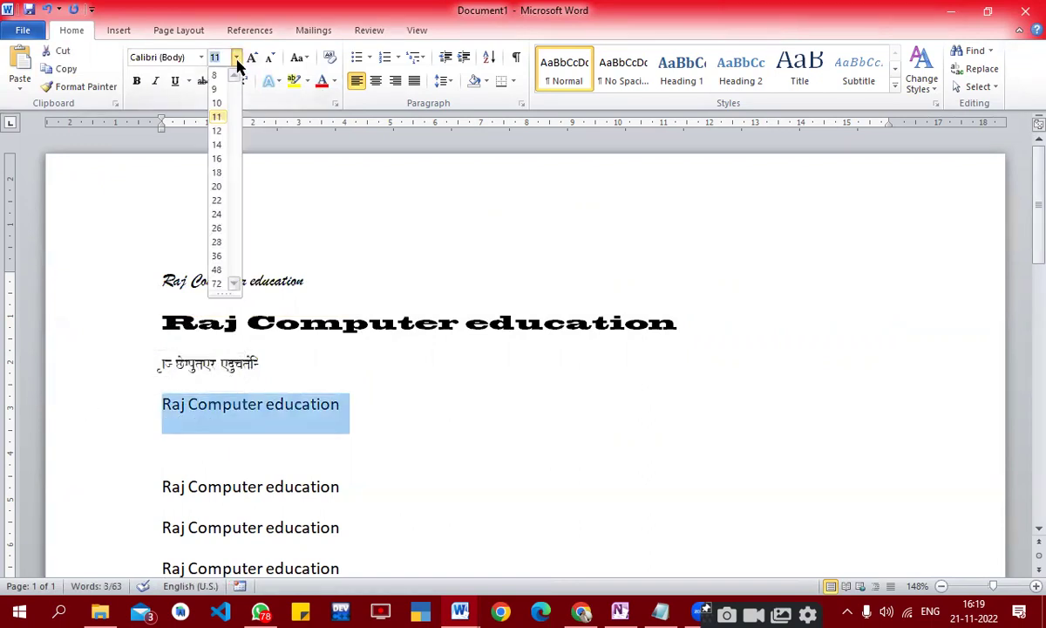
click(217, 76)
scroll(225, 79, down, 1)
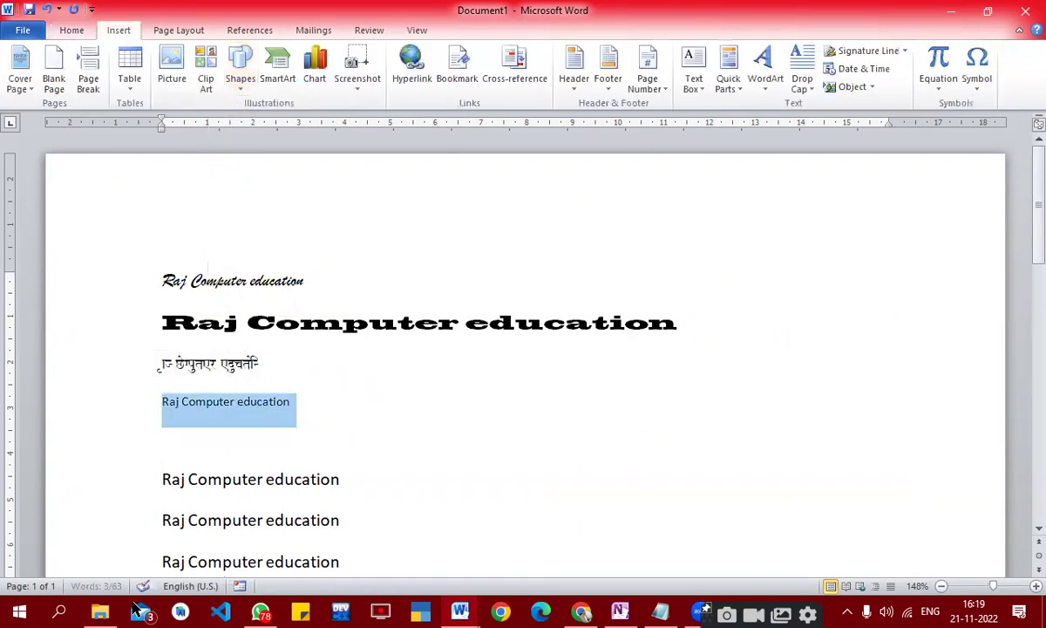
click(114, 443)
click(129, 479)
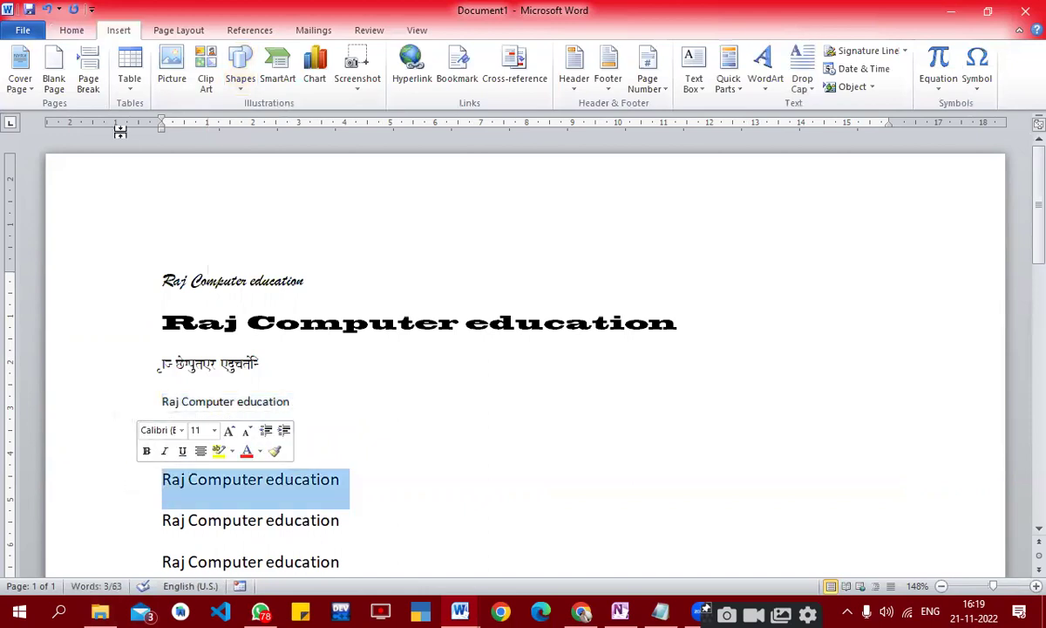
click(72, 31)
click(249, 58)
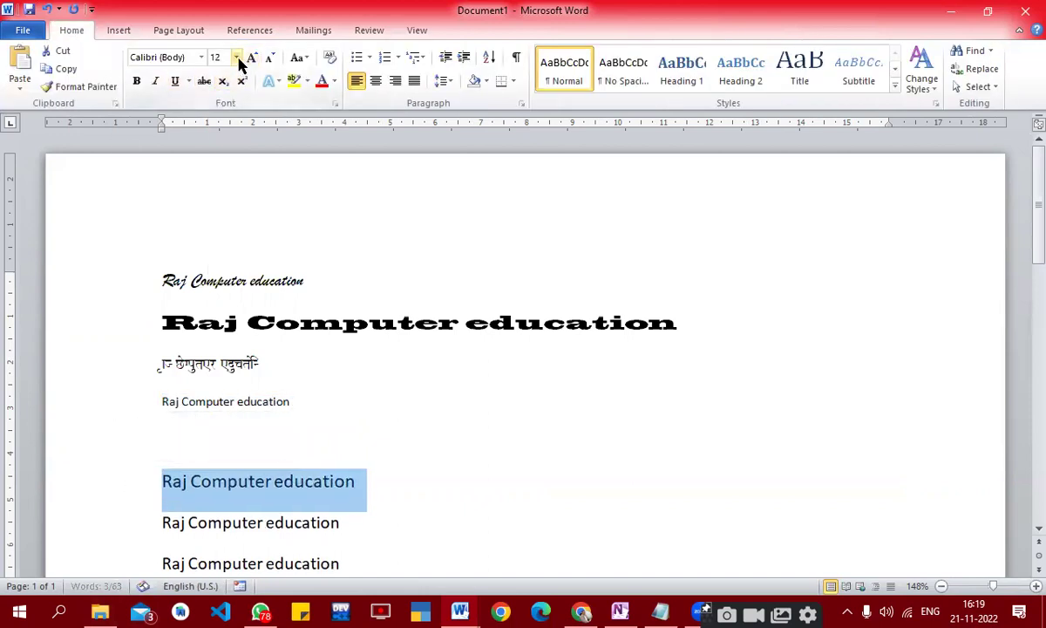
click(236, 57)
click(217, 283)
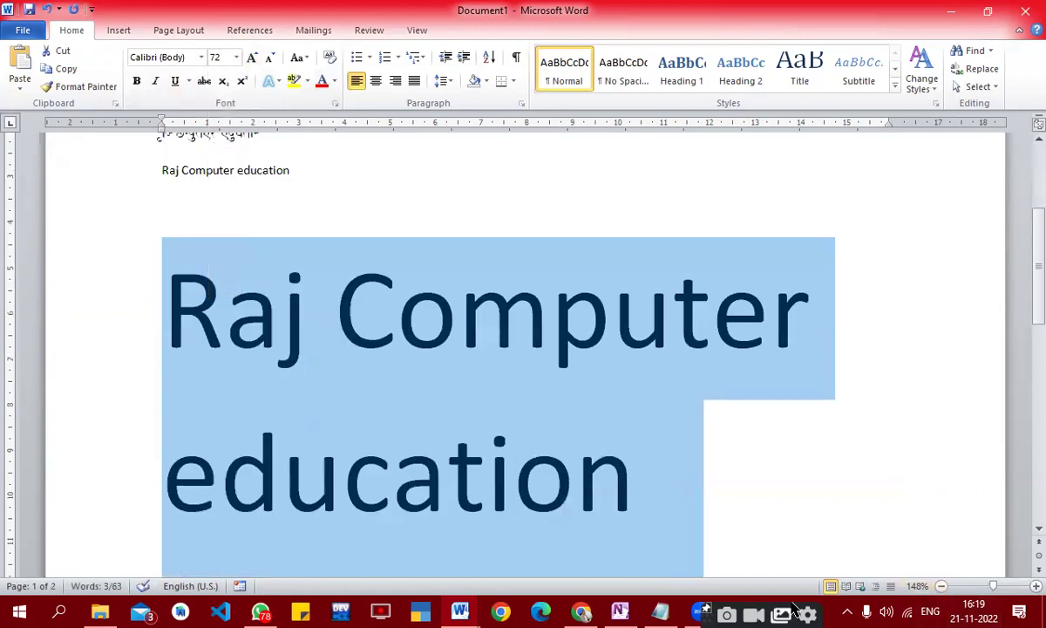
Step: Zoom out to view the page top, zoom back in, then select the line below the 72 pt text
click(917, 587)
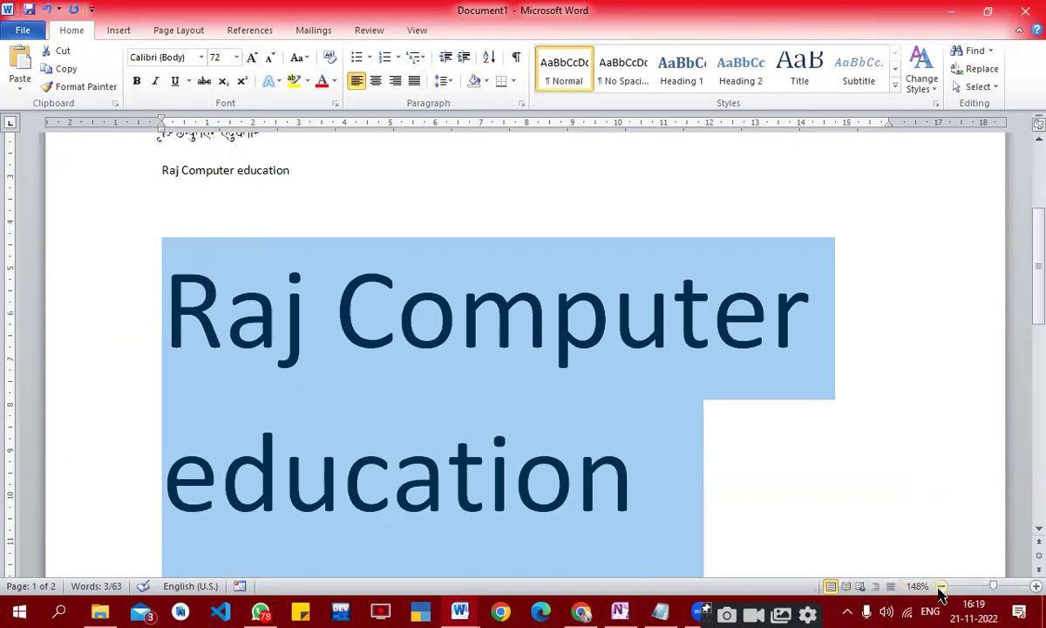
click(940, 587)
click(941, 587)
click(941, 586)
click(940, 587)
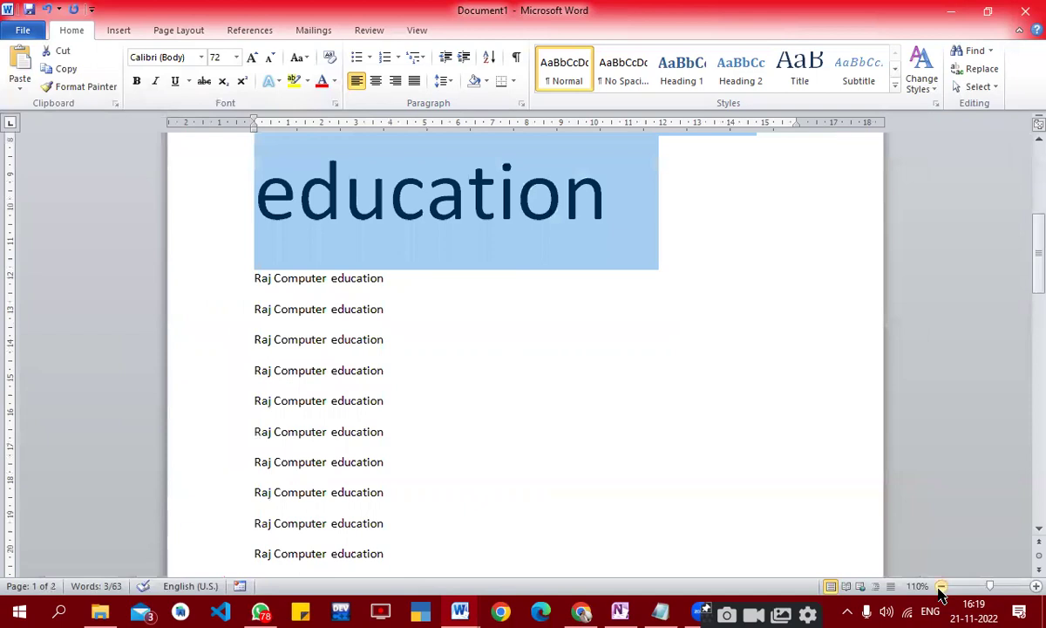
click(941, 587)
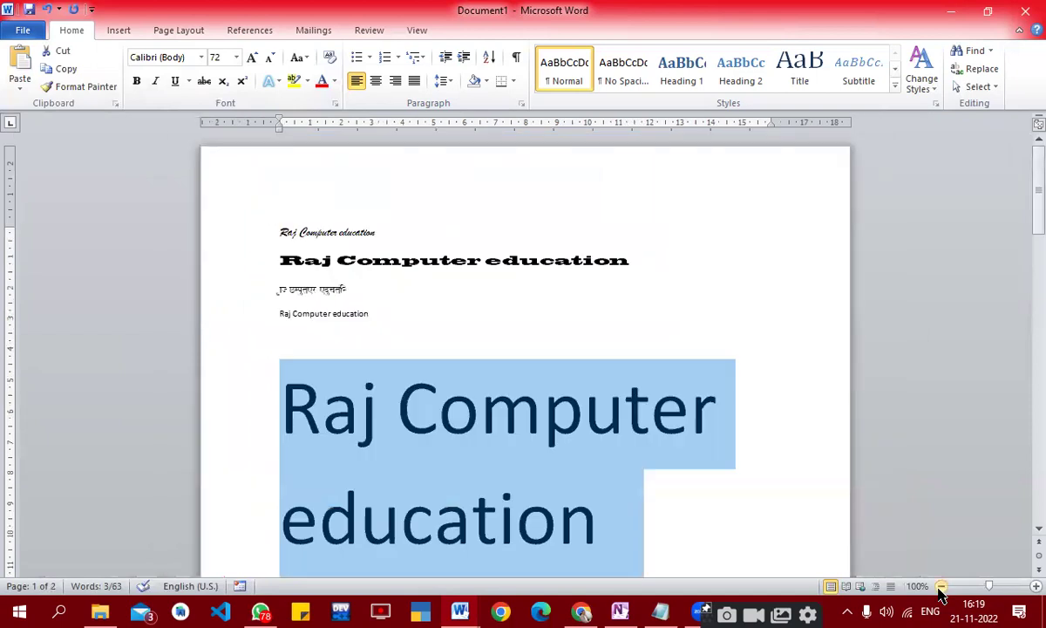
scroll(490, 397, down, 3)
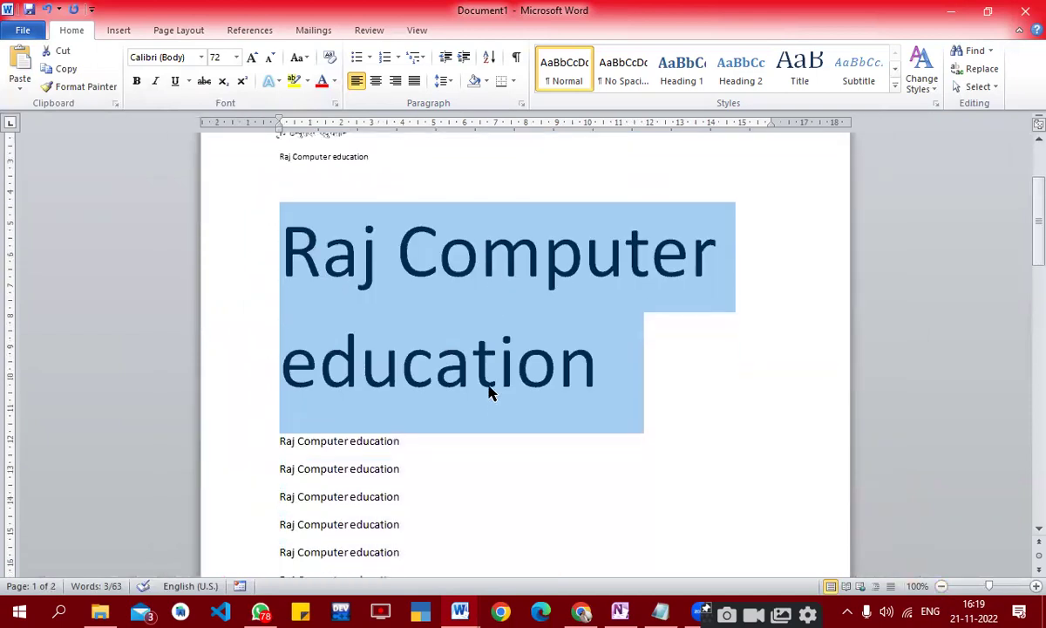
click(1035, 586)
click(1035, 586)
click(1035, 586)
click(1035, 586)
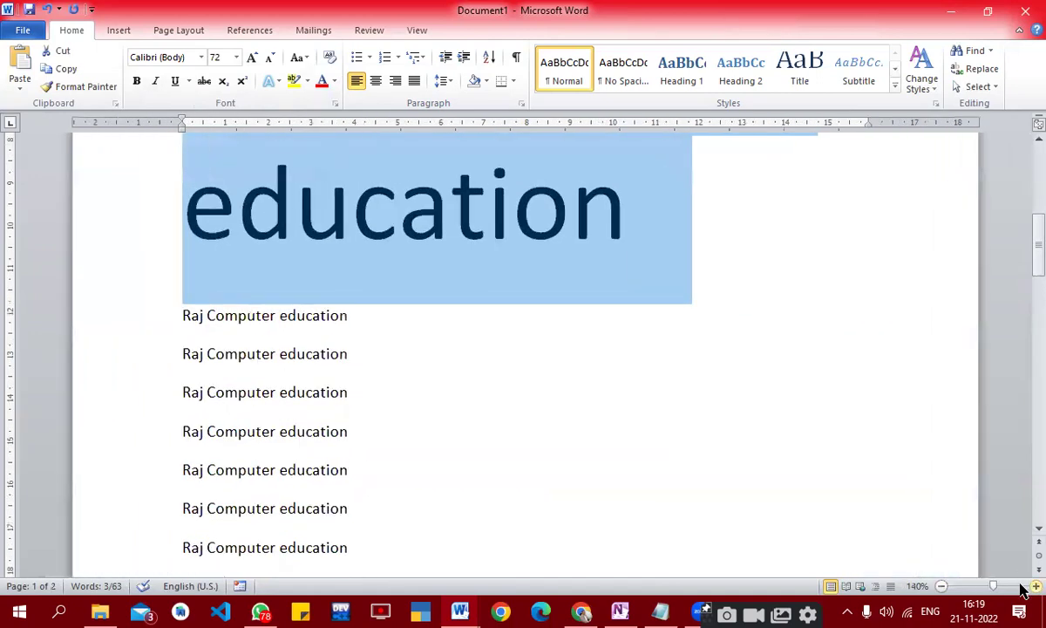
click(1035, 586)
click(492, 366)
click(87, 338)
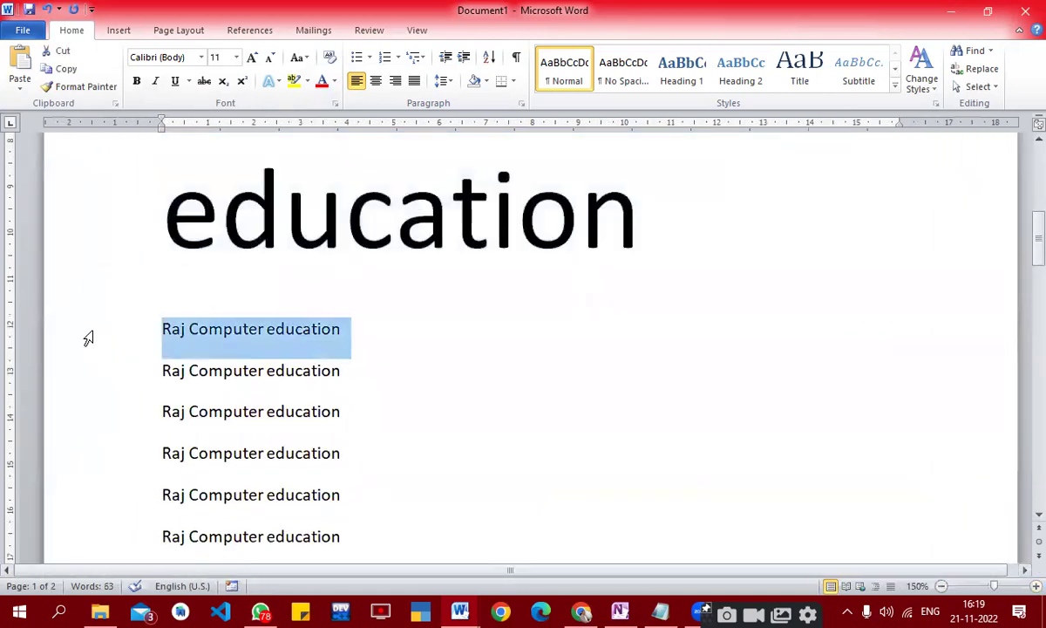
Step: Grow the first line's font from 11 to 12 and make the second line lowercase
click(252, 58)
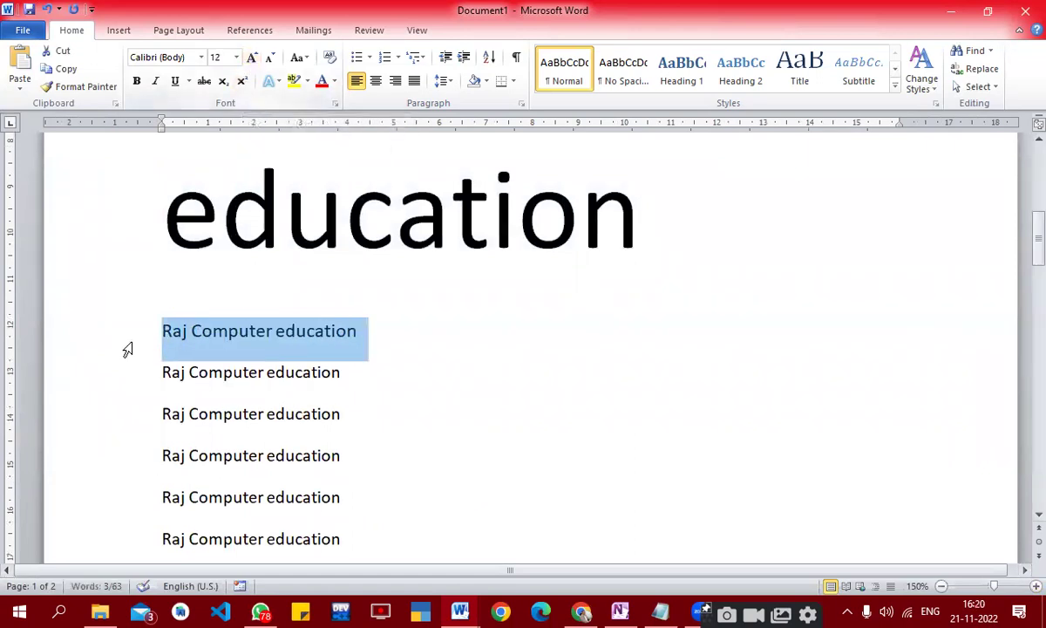
click(107, 375)
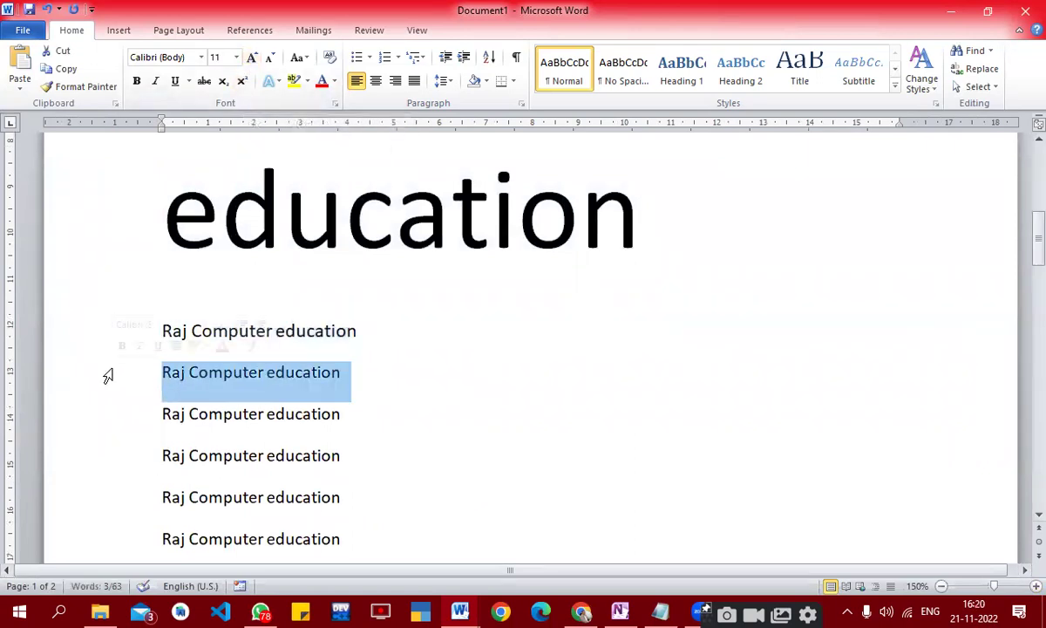
click(307, 61)
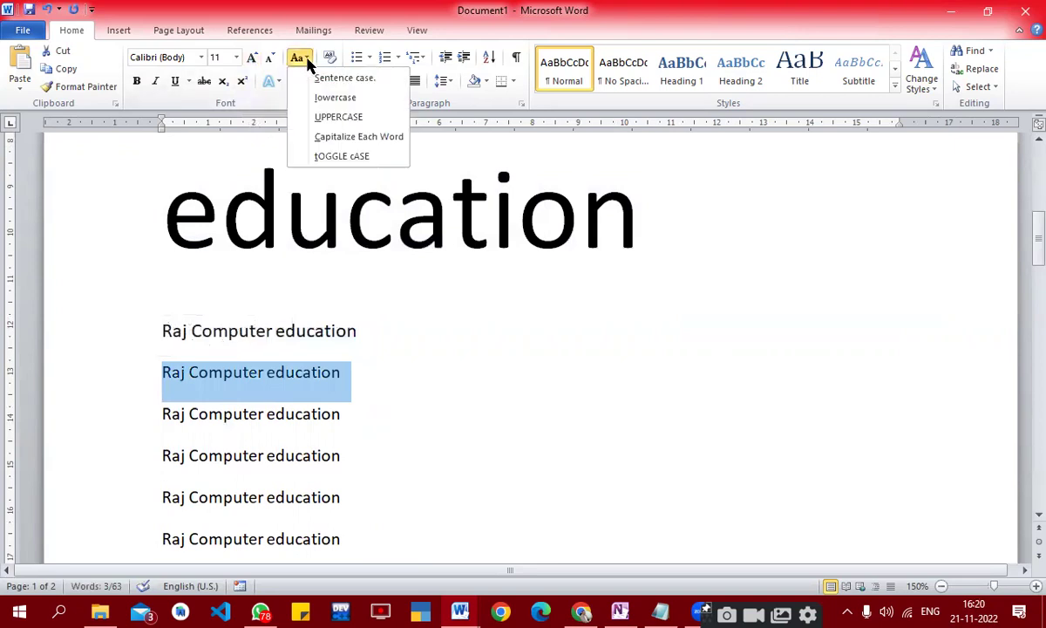
click(311, 78)
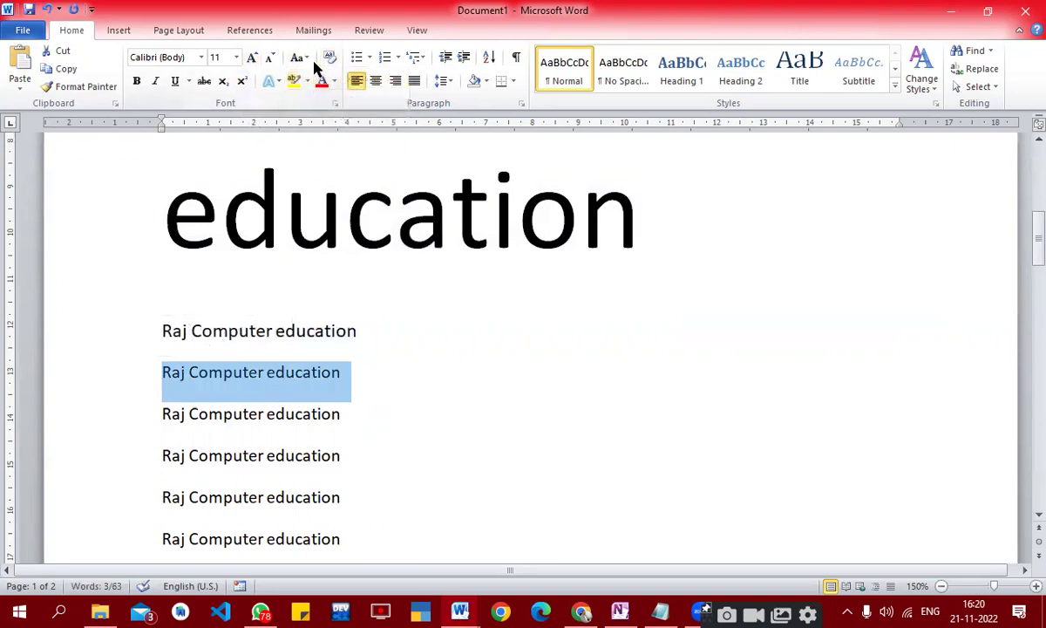
click(305, 59)
click(315, 98)
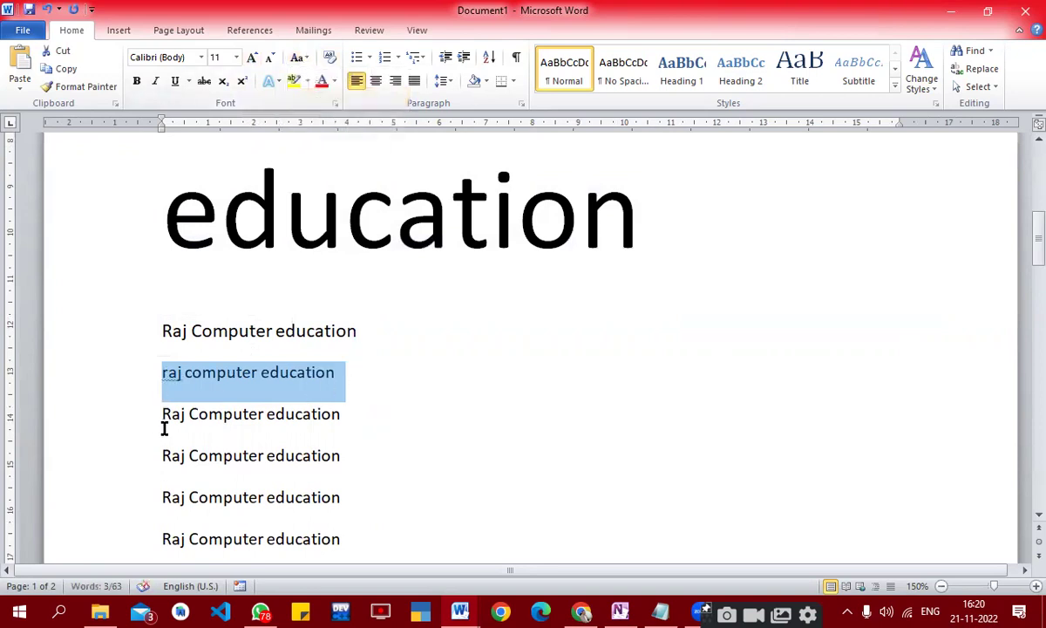
Step: Apply Capitalize Each Word to the third line below the huge text
click(154, 411)
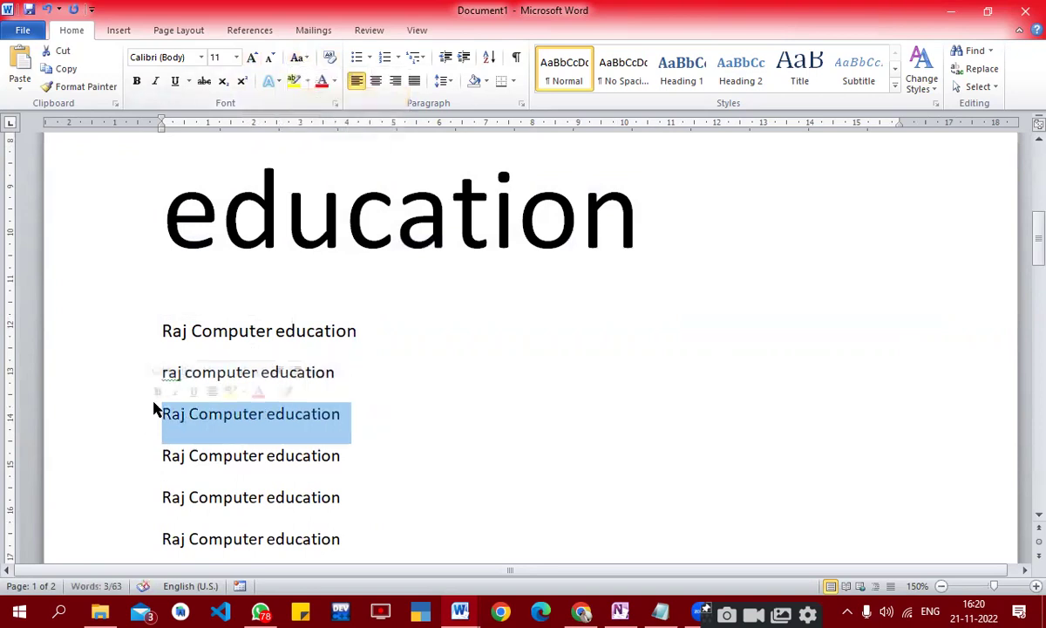
click(301, 58)
click(336, 139)
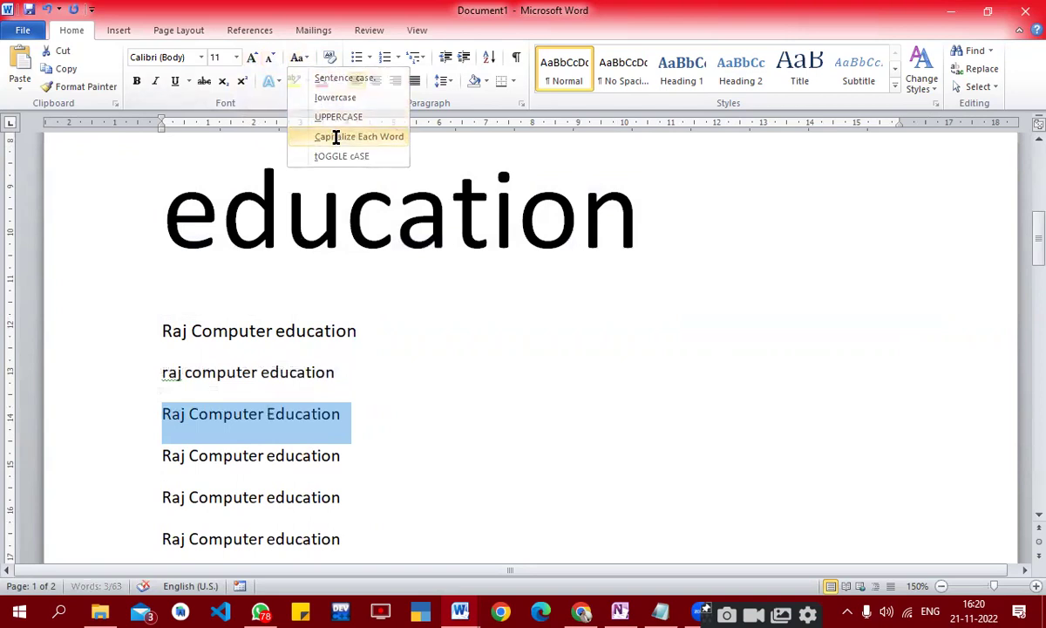
click(162, 415)
click(276, 411)
click(131, 429)
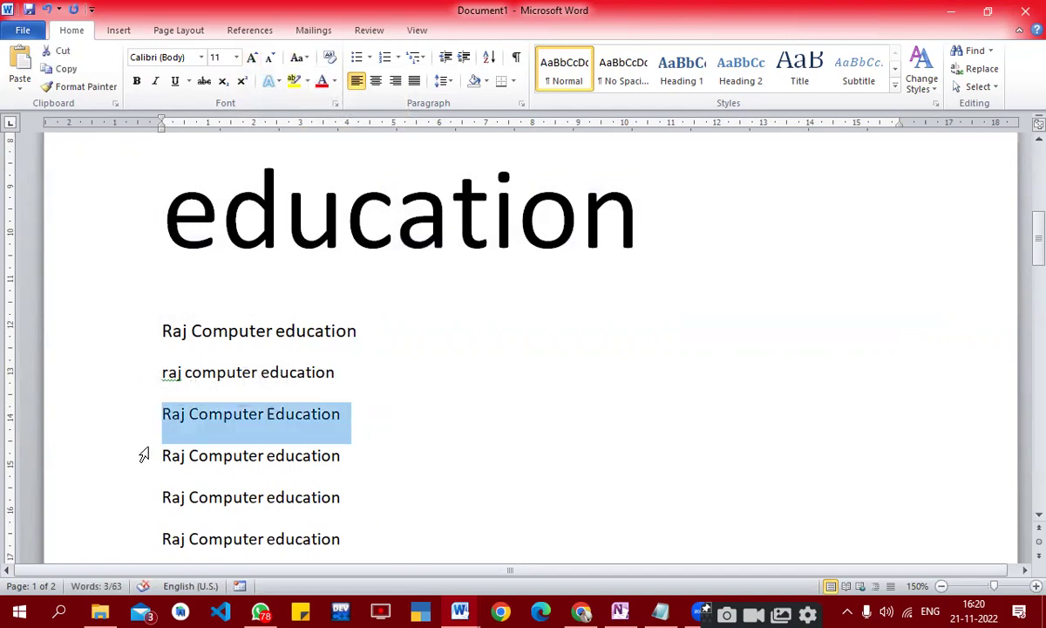
Step: Apply tOGGLE cASE to the fourth line and make the fifth line bold
click(142, 455)
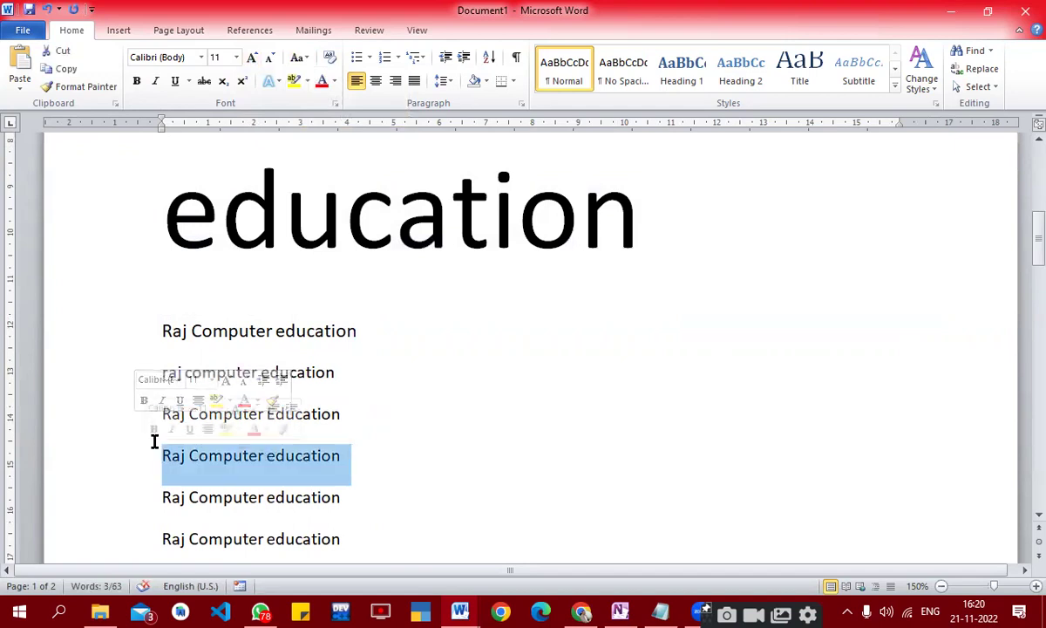
click(300, 58)
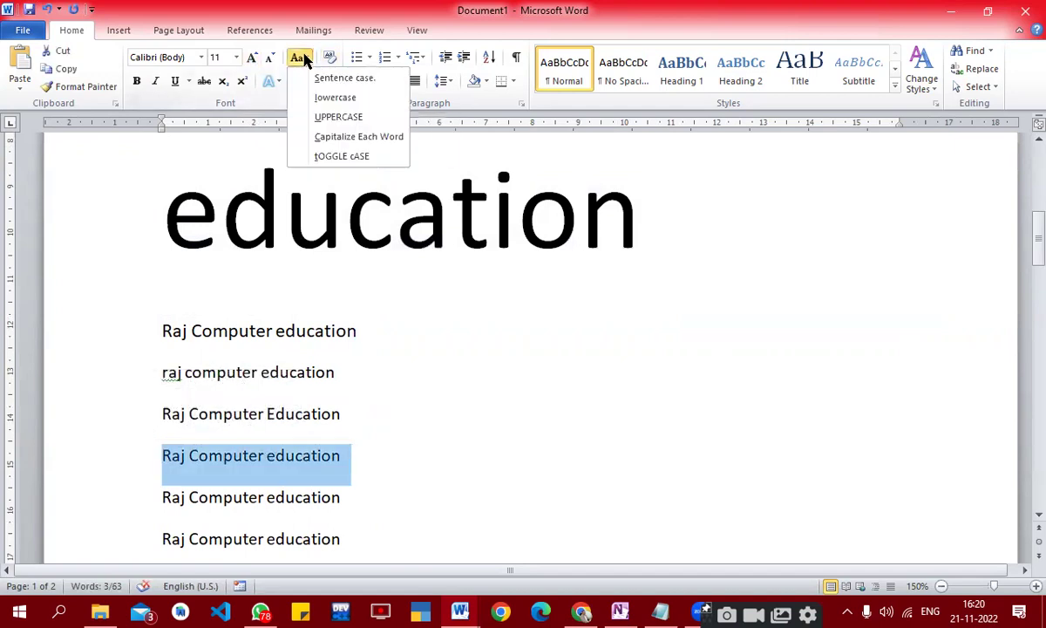
click(322, 162)
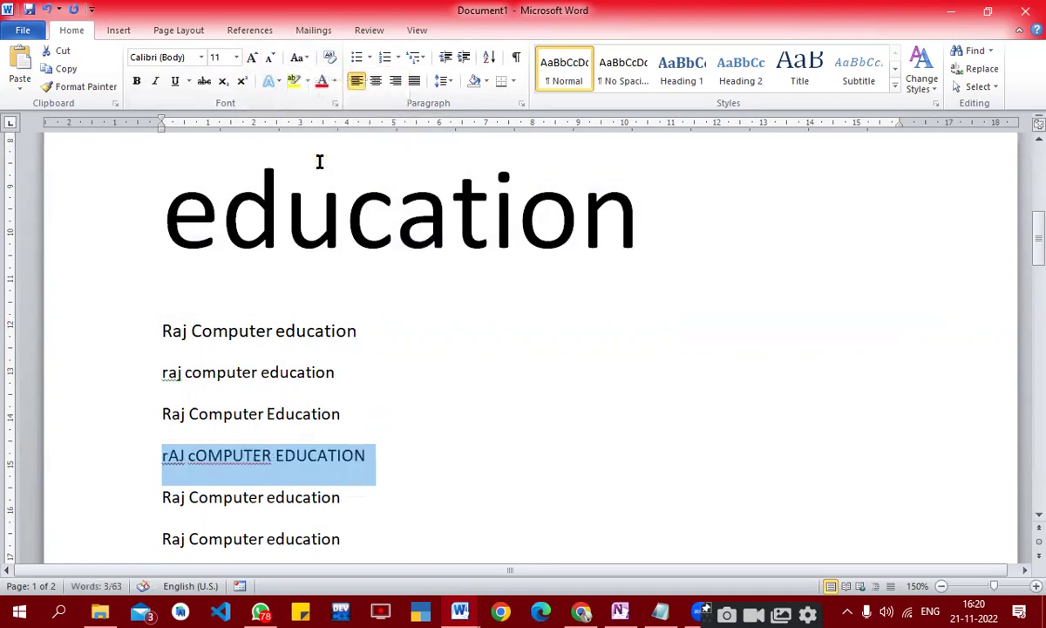
click(453, 405)
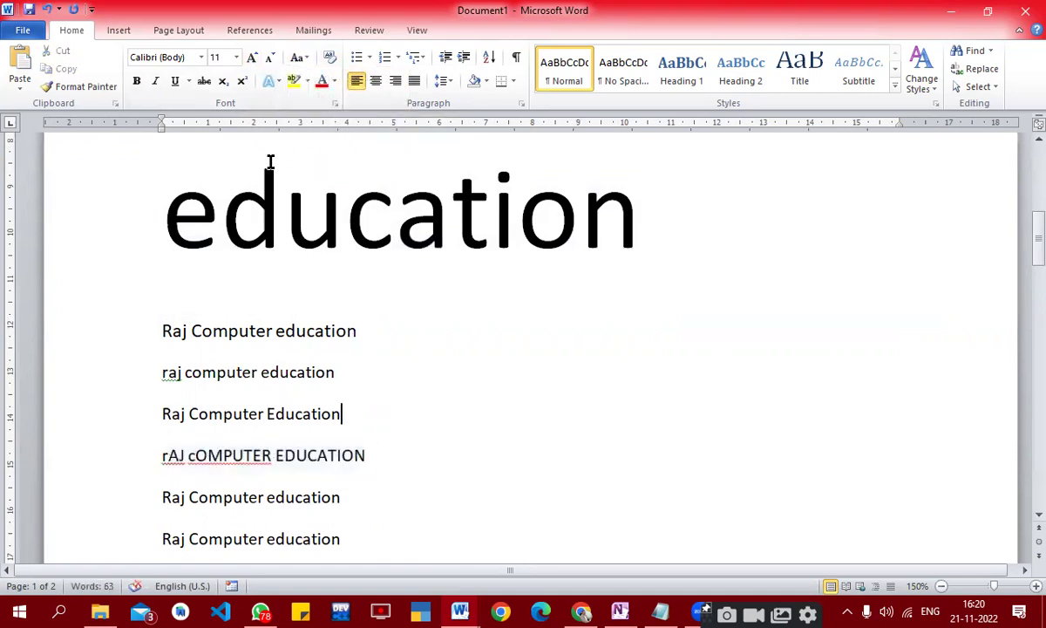
click(110, 507)
click(136, 80)
Step: Italicize the line after the bold one, underline the next, and thick-underline the one after
scroll(407, 256, down, 3)
click(131, 364)
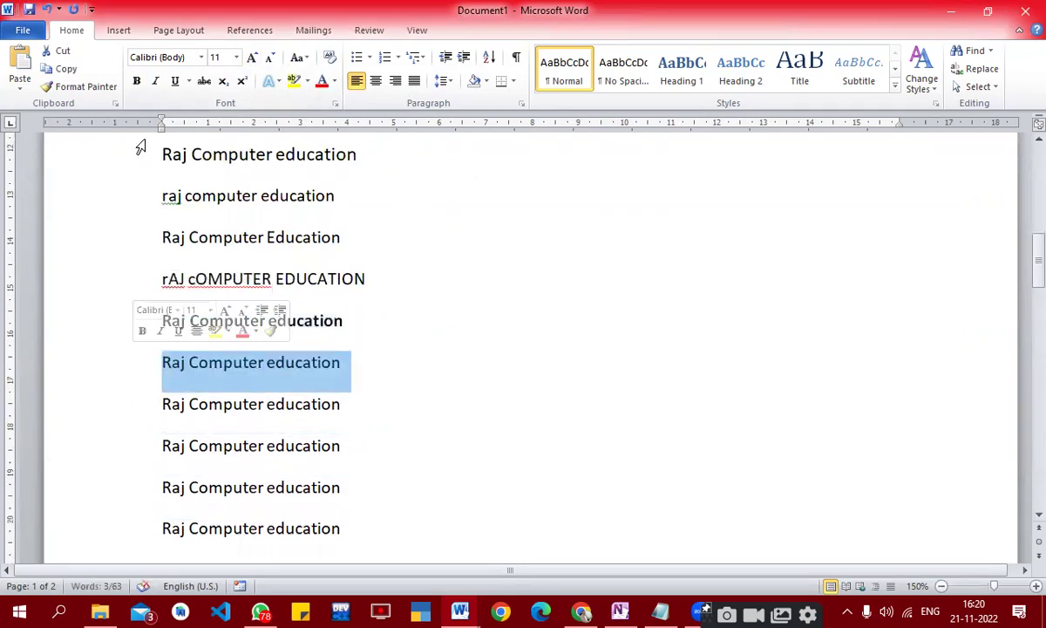
click(157, 80)
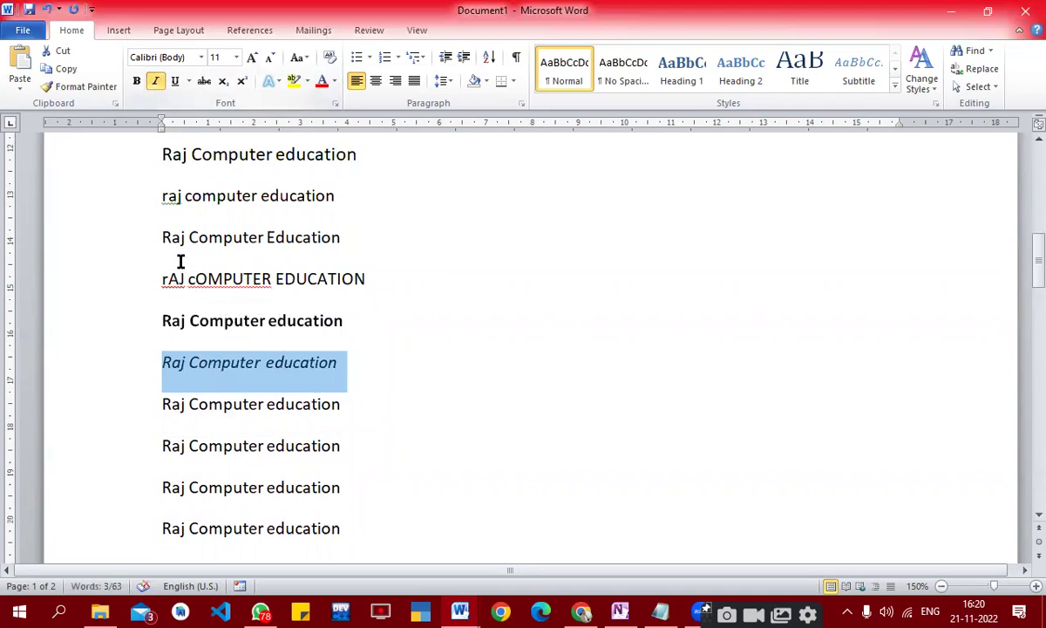
click(122, 407)
click(175, 80)
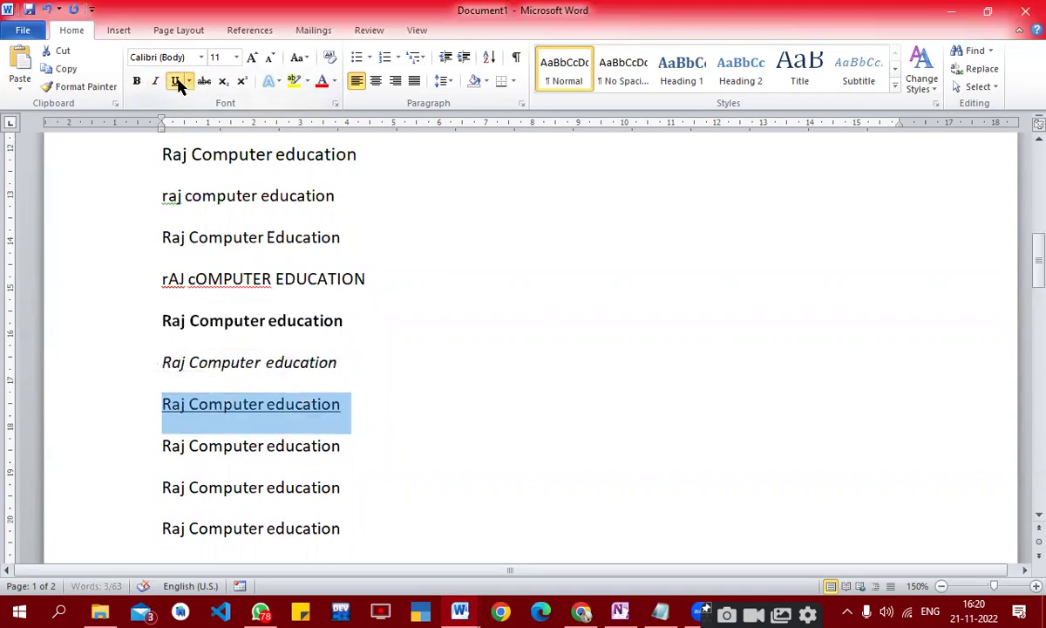
click(121, 449)
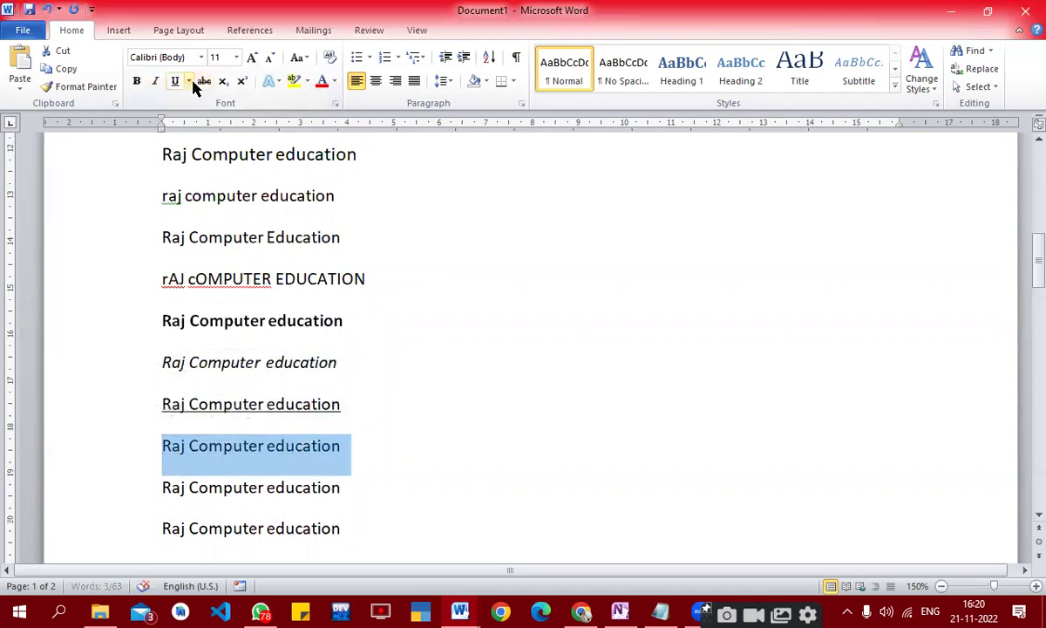
click(188, 81)
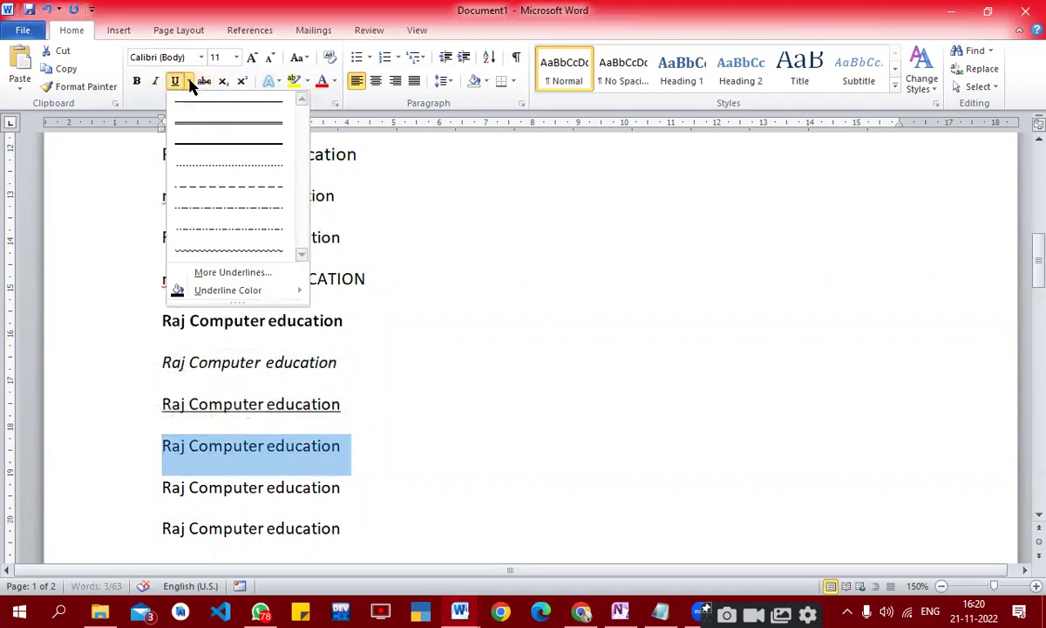
click(218, 127)
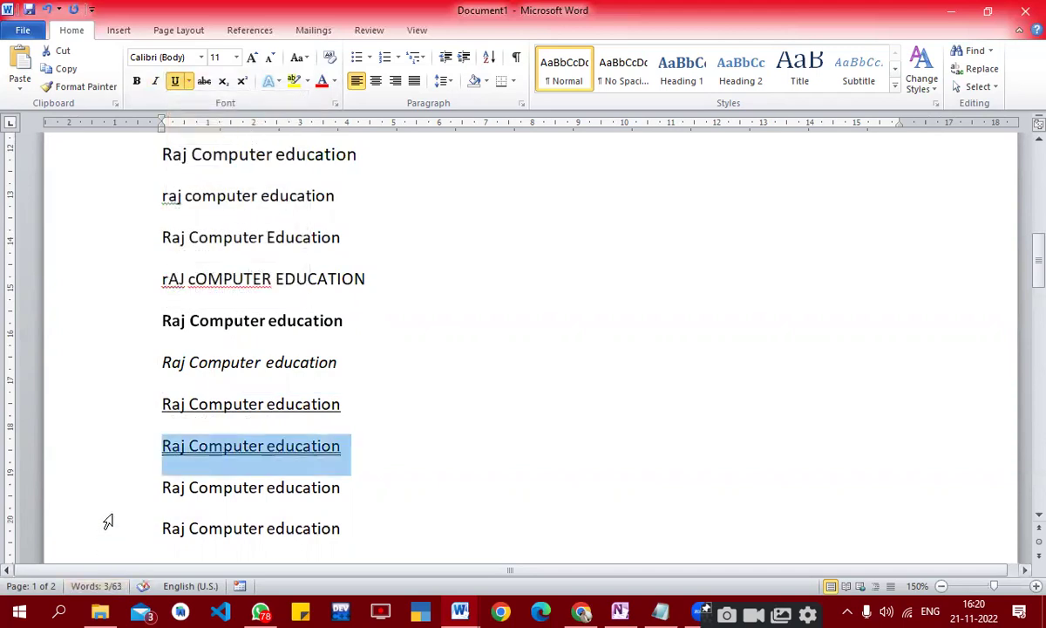
Step: Give the next repeated line a dash-dot underline in a chosen underline colour
click(111, 488)
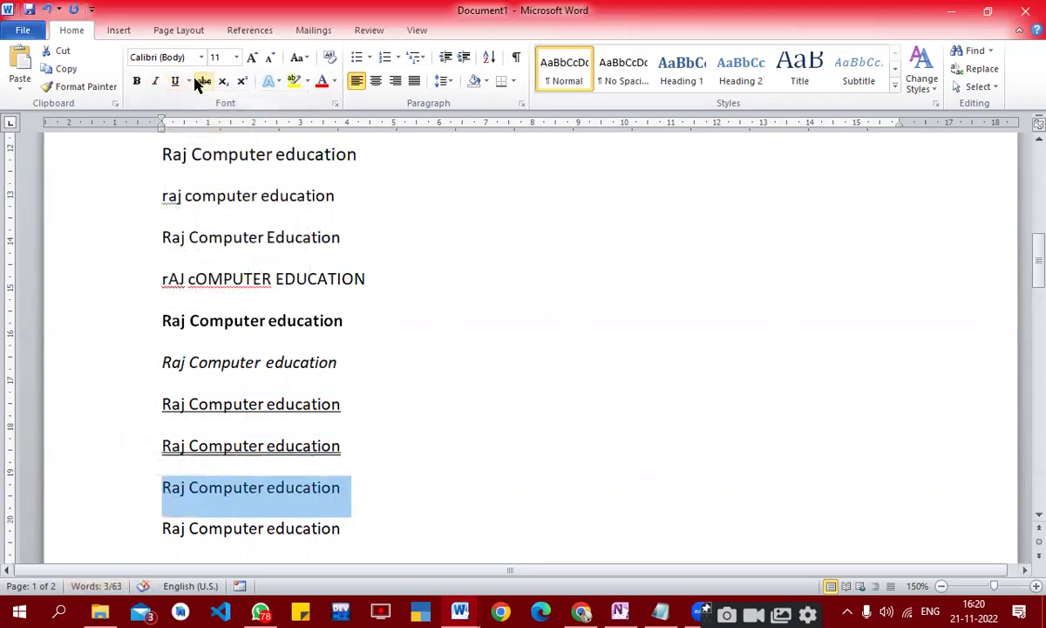
click(189, 81)
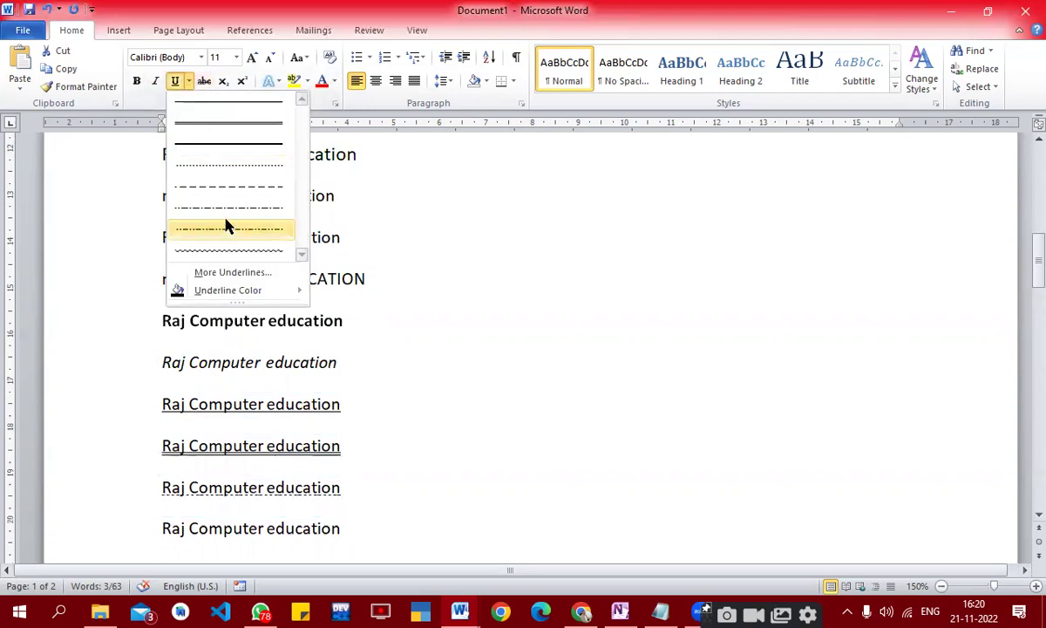
click(224, 213)
click(188, 81)
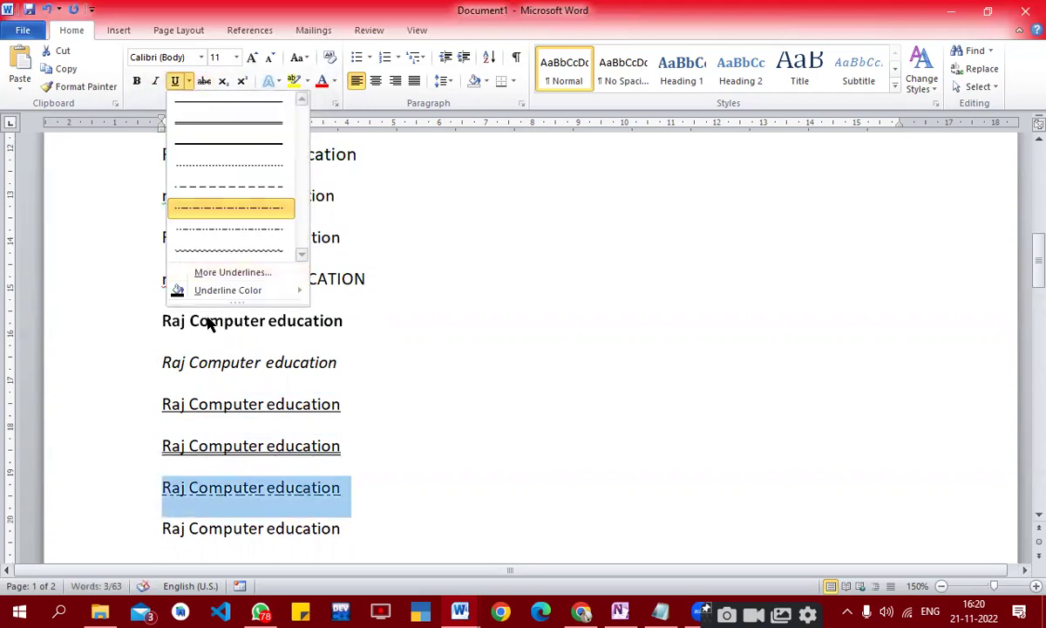
mouse_move(220, 293)
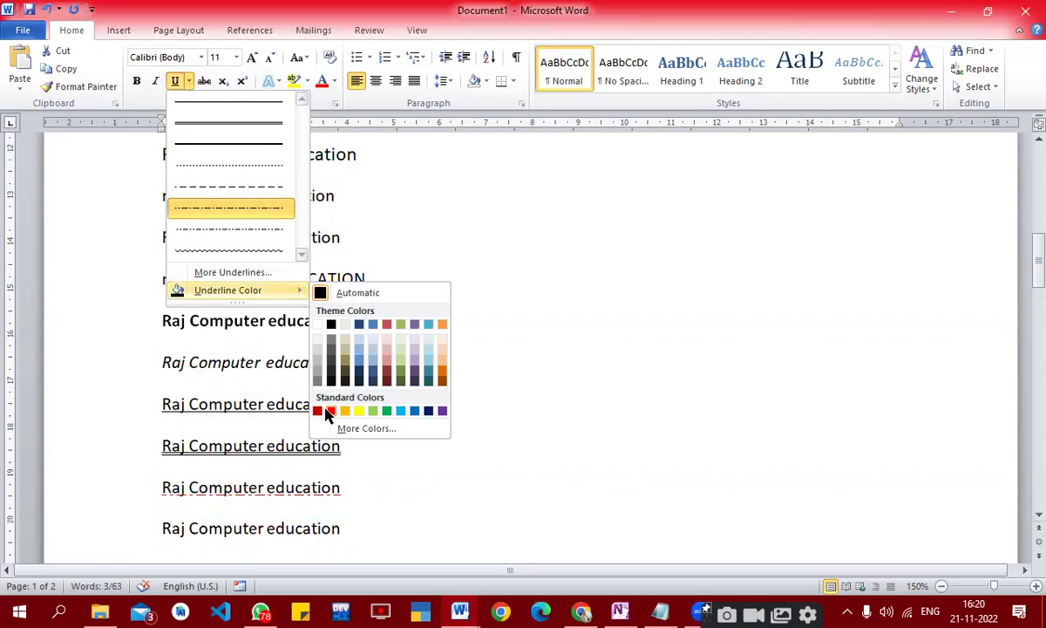
click(319, 411)
click(378, 490)
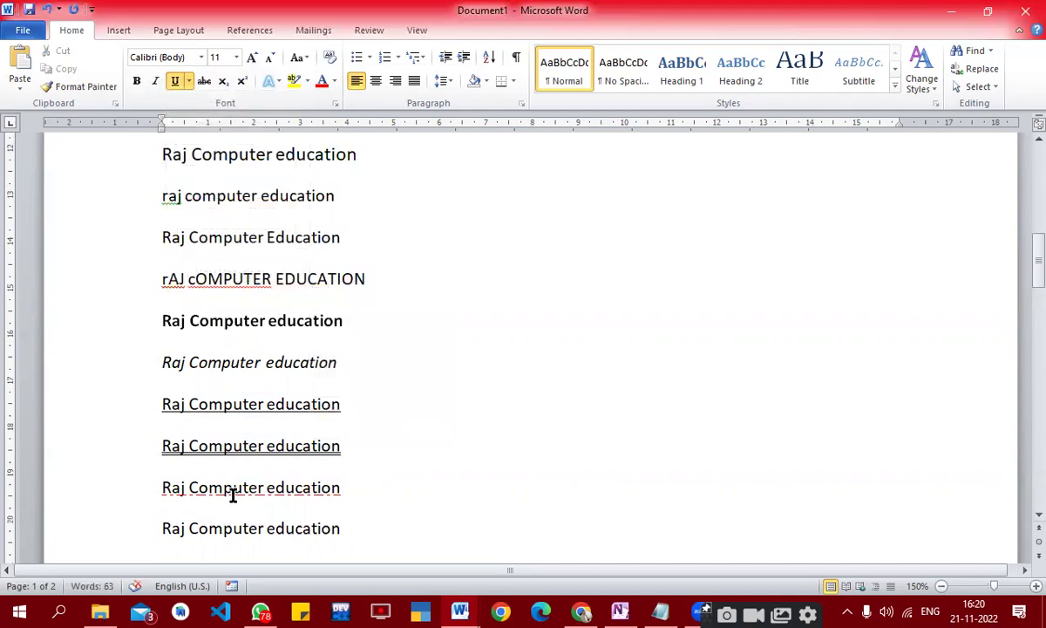
click(347, 521)
Step: Append '- Male / Female' to the last line and strike through 'Male'
text(- Male / F)
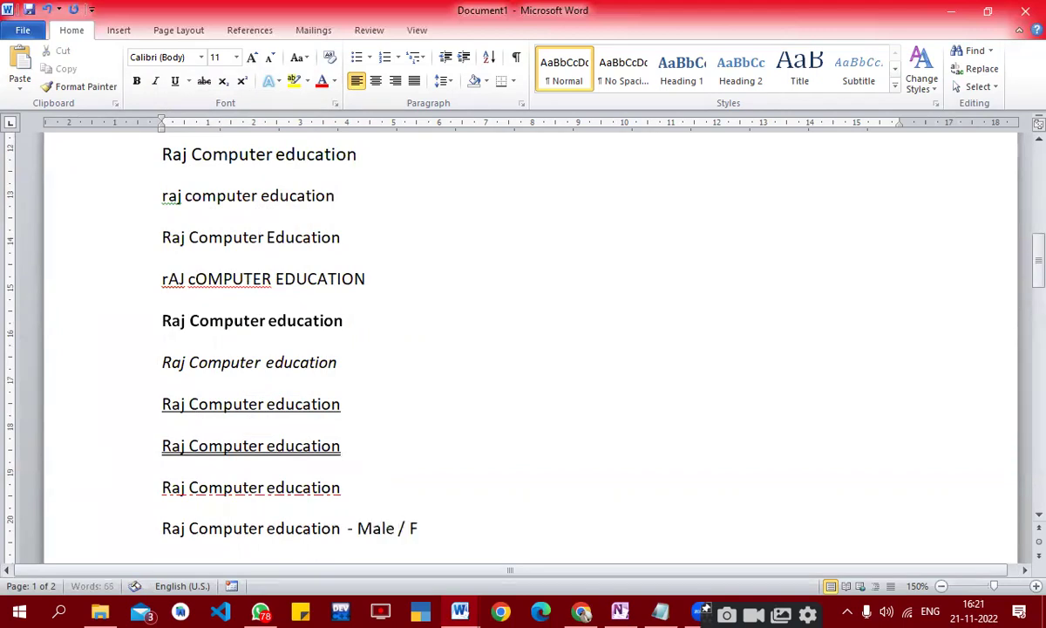
text(emale)
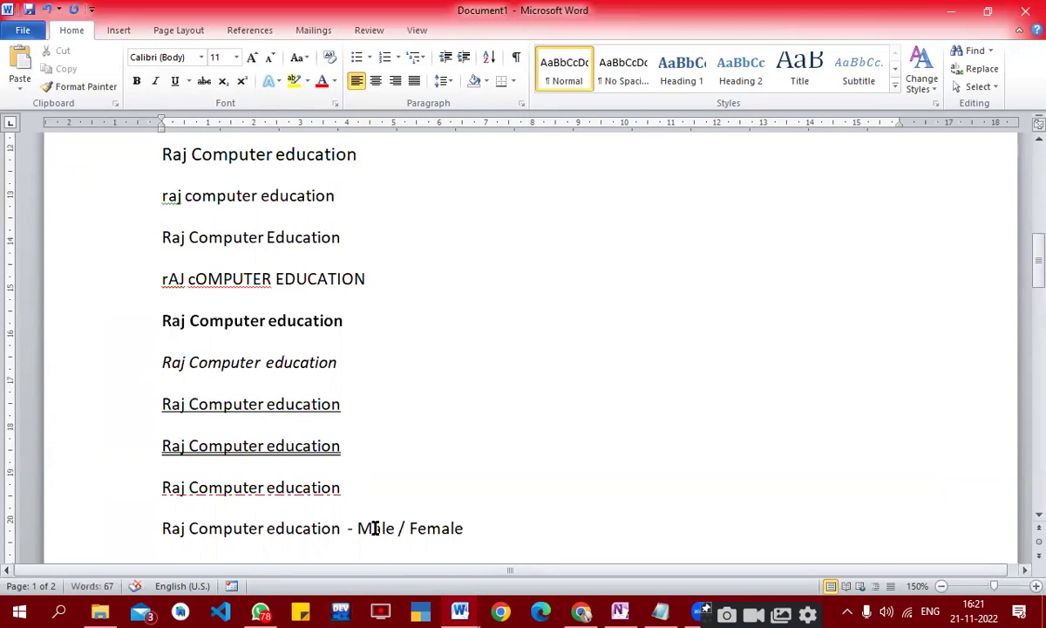
double_click(375, 527)
click(204, 81)
click(489, 401)
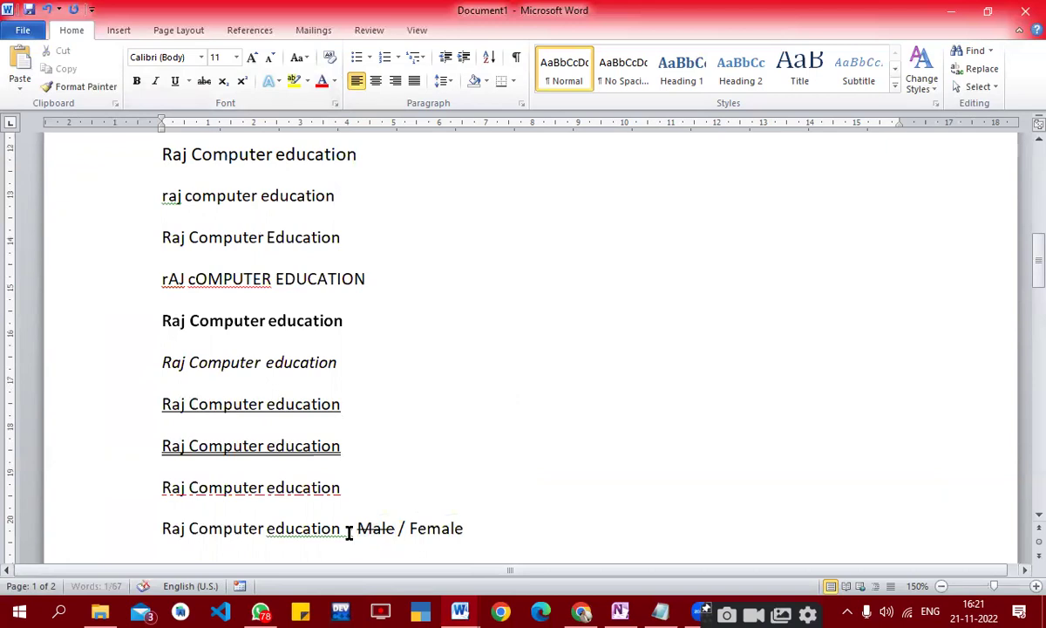
Step: Insert a new blank line below and type 'H2SO' on it
scroll(388, 544, down, 3)
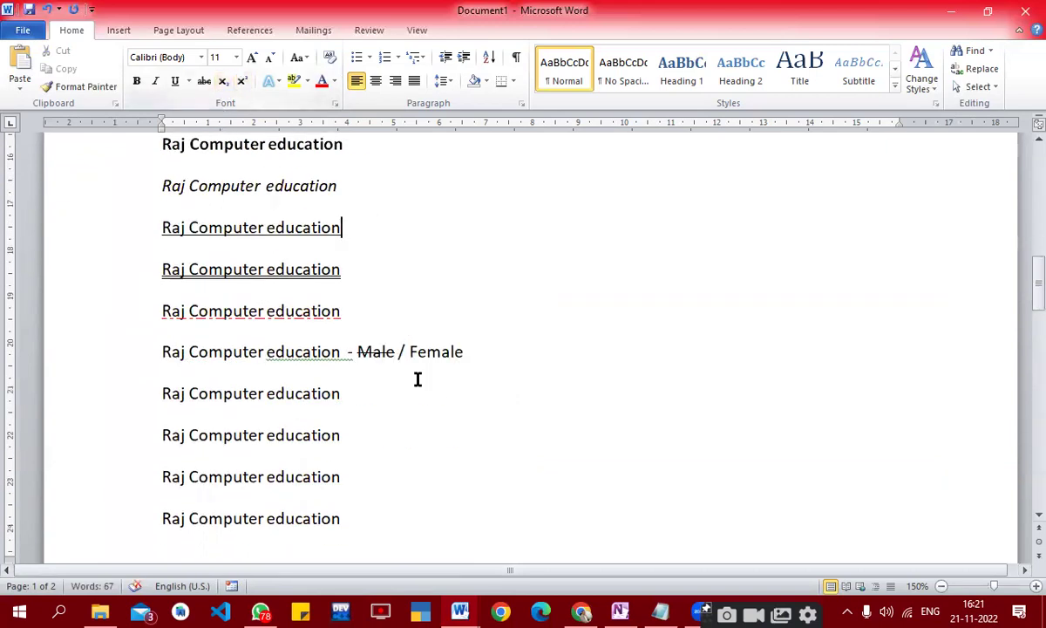
click(160, 394)
key(Return)
key(Up)
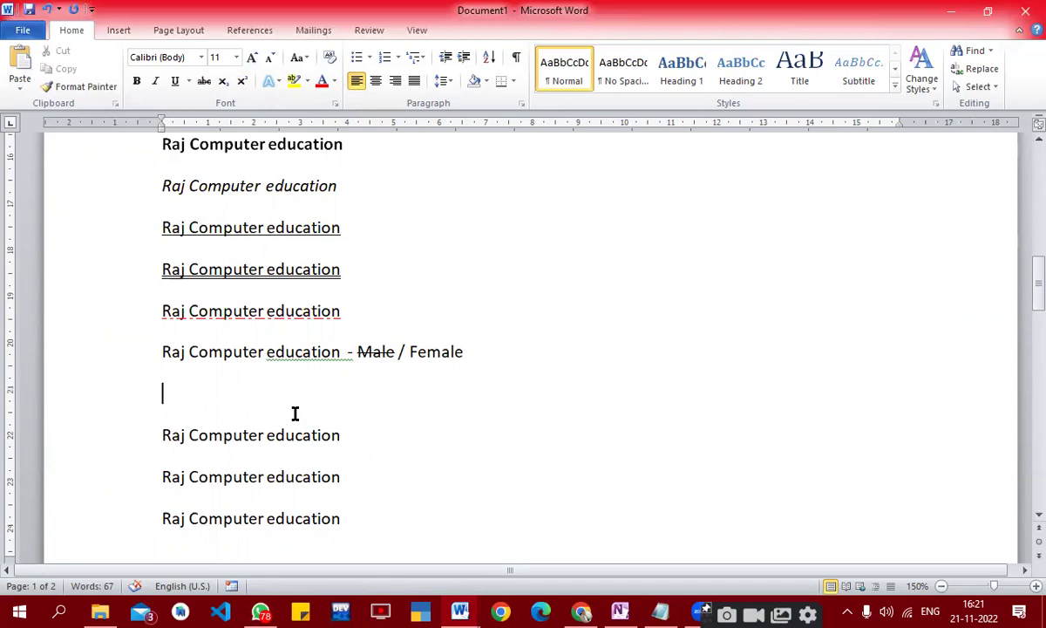
text(H2So)
key(BackSpace)
text($)
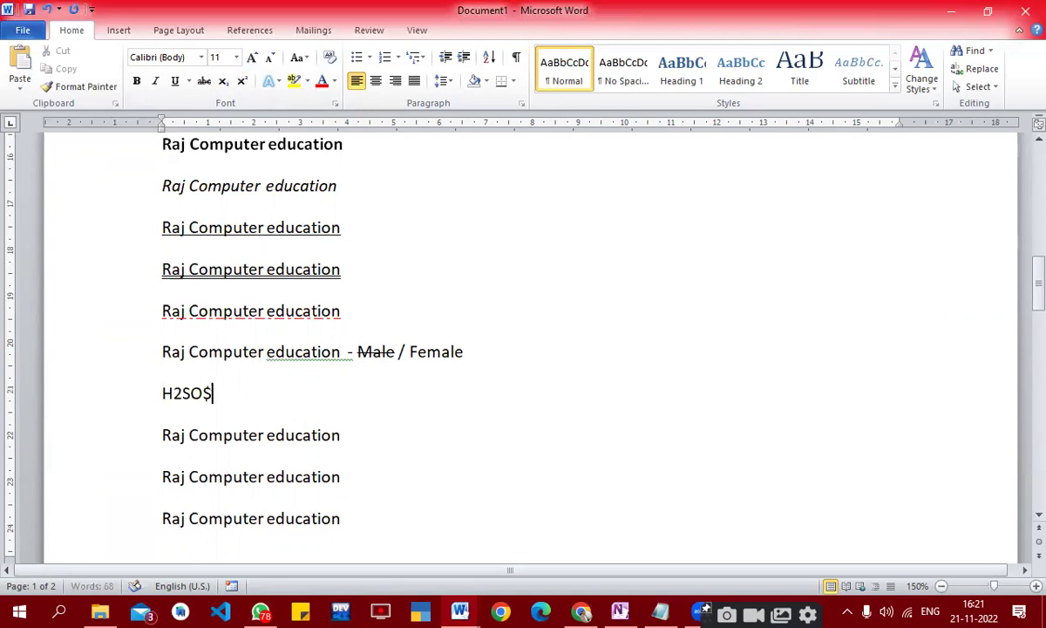
key(BackSpace)
Step: Complete H₂SO₄ with subscript 2 and 4, and enlarge the formula to size 16
text(4)
click(172, 393)
key(shift+Right)
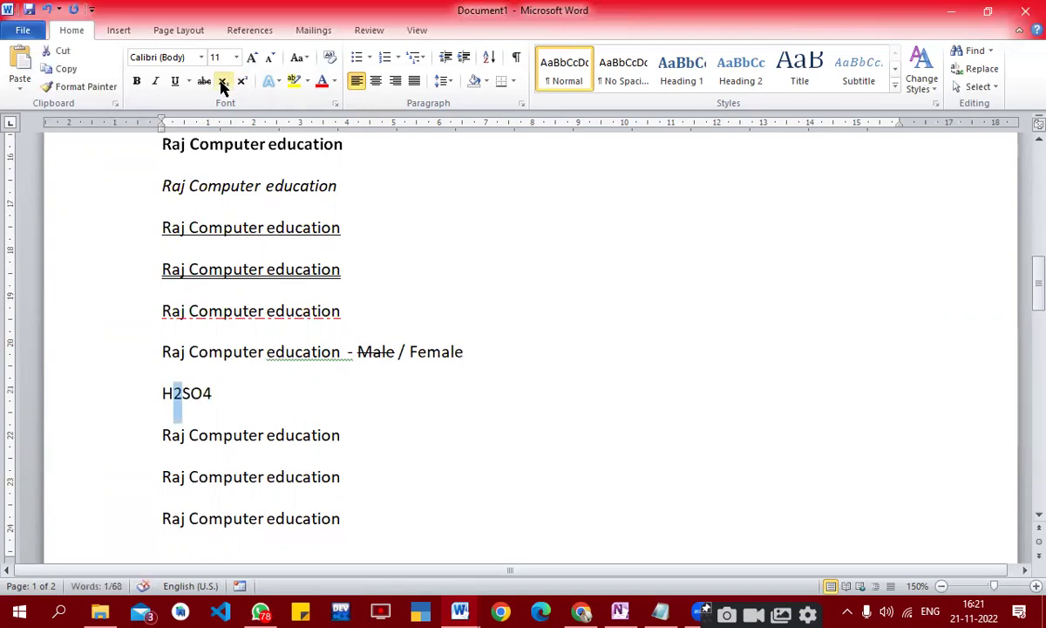
click(222, 82)
drag(201, 392, 207, 393)
click(223, 82)
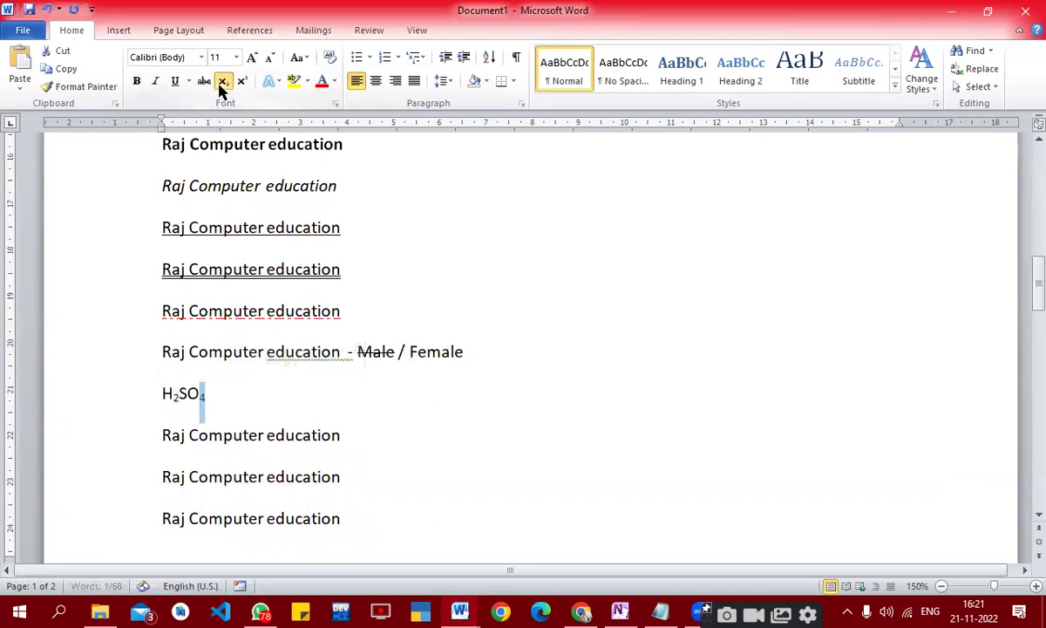
click(118, 397)
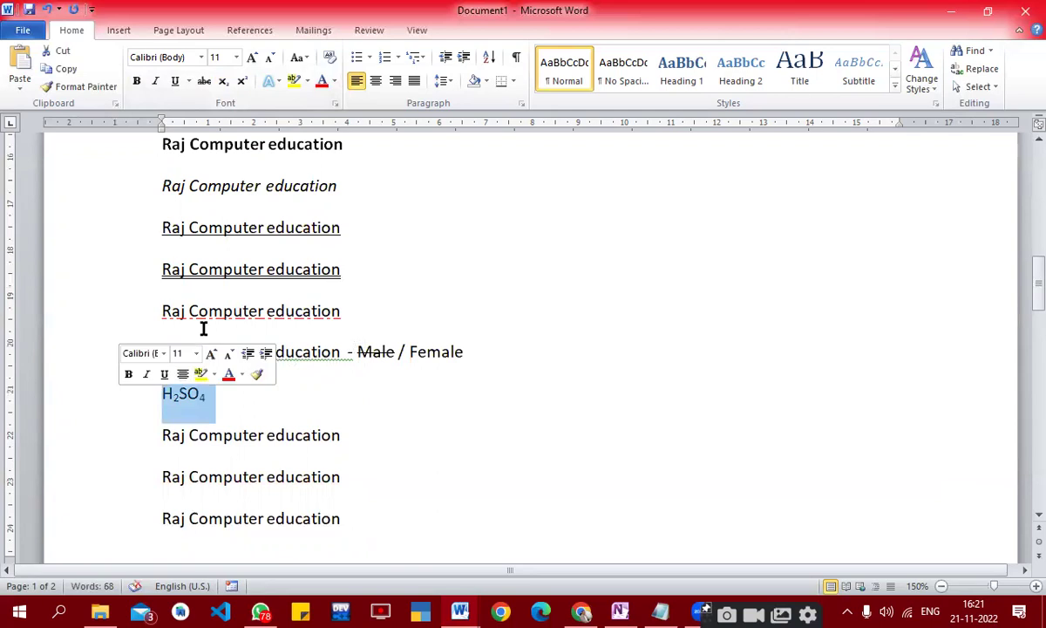
click(252, 58)
click(252, 59)
click(251, 59)
click(299, 431)
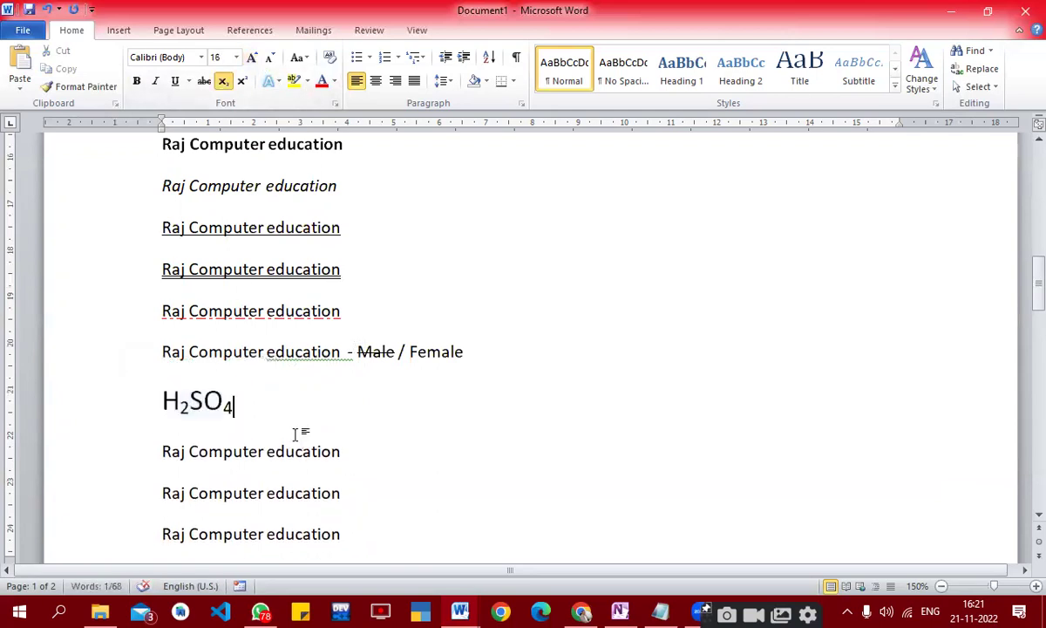
Step: Replace the following line with '3rd 2 wala' and superscript 'wala'
click(166, 446)
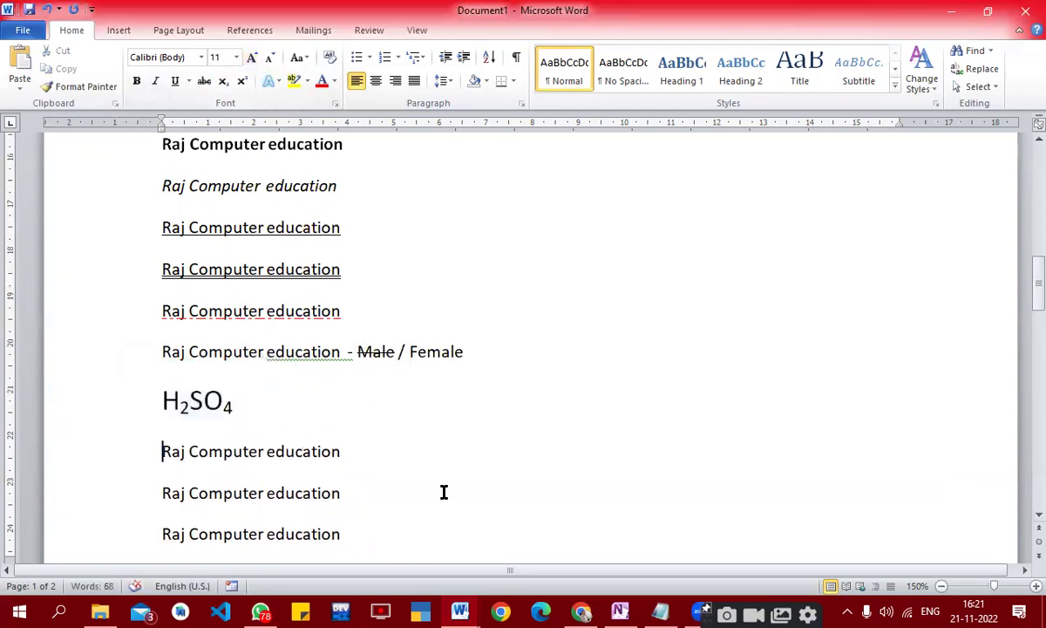
key(shift+End)
key(Delete)
text(3rd)
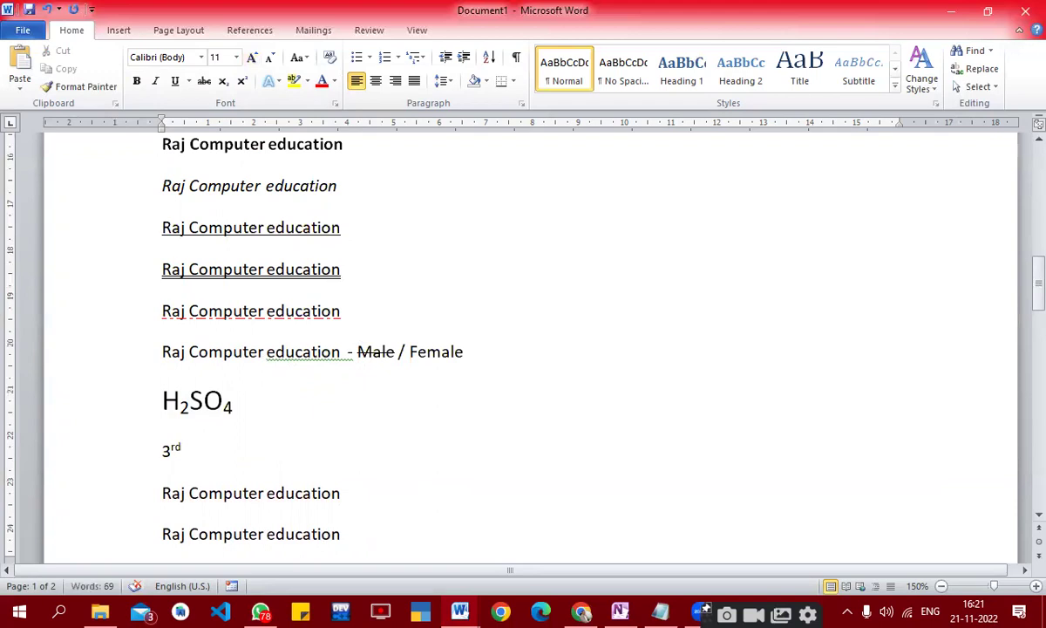
text( 2)
text( w)
key(shift+Left)
key(shift+Left)
key(shift+Left)
key(shift+Left)
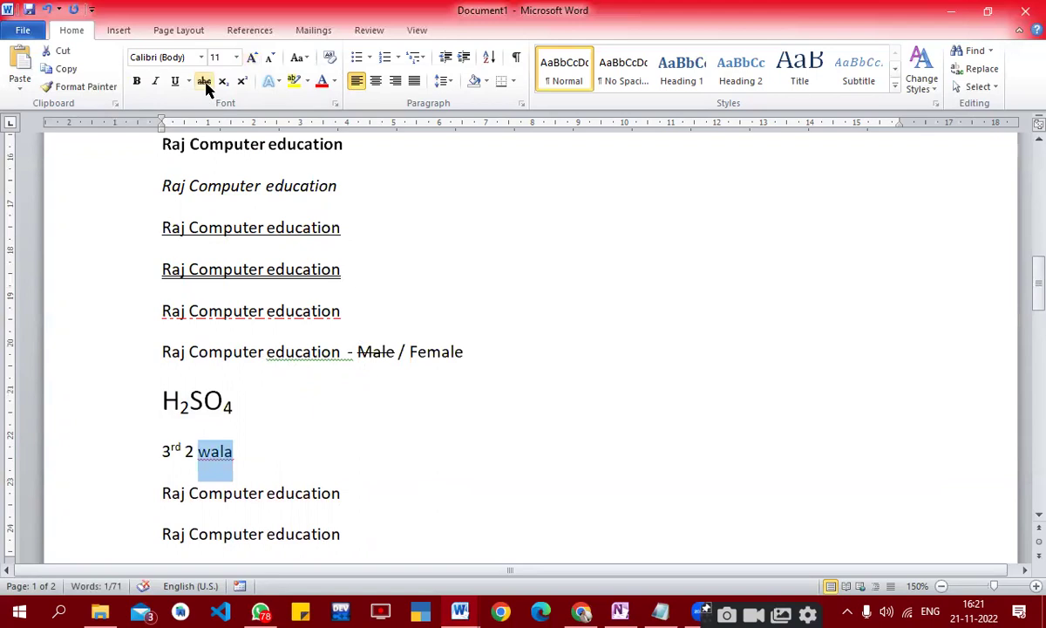
click(242, 82)
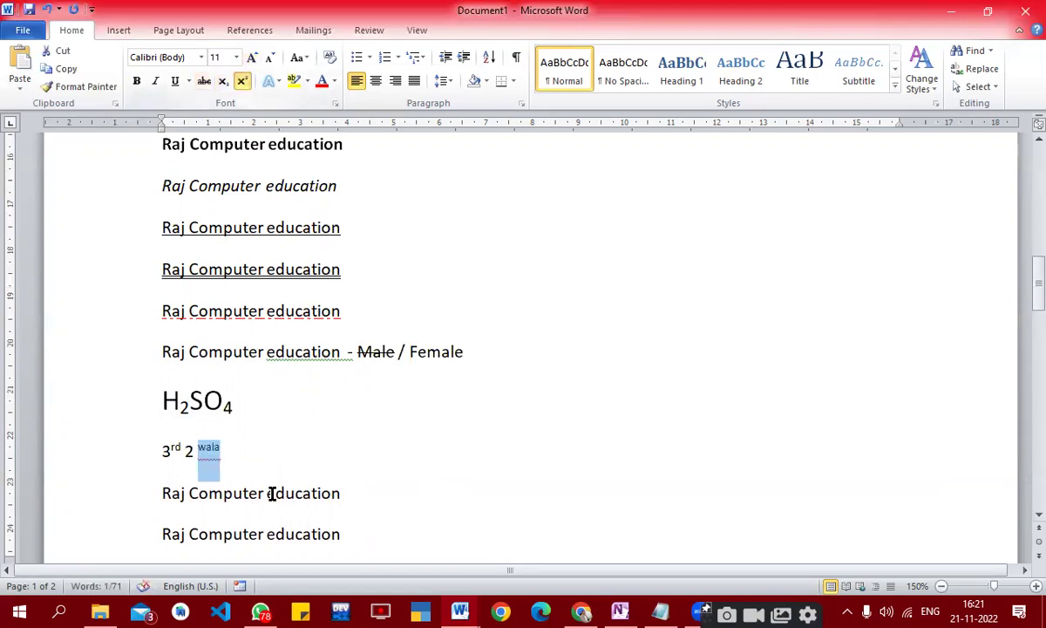
click(262, 445)
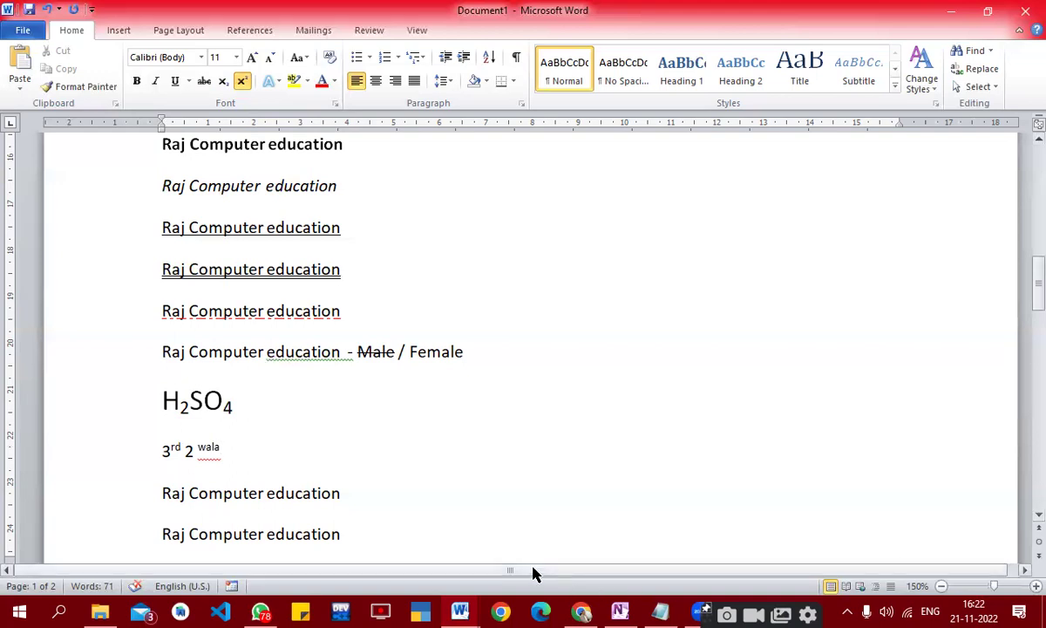
click(695, 608)
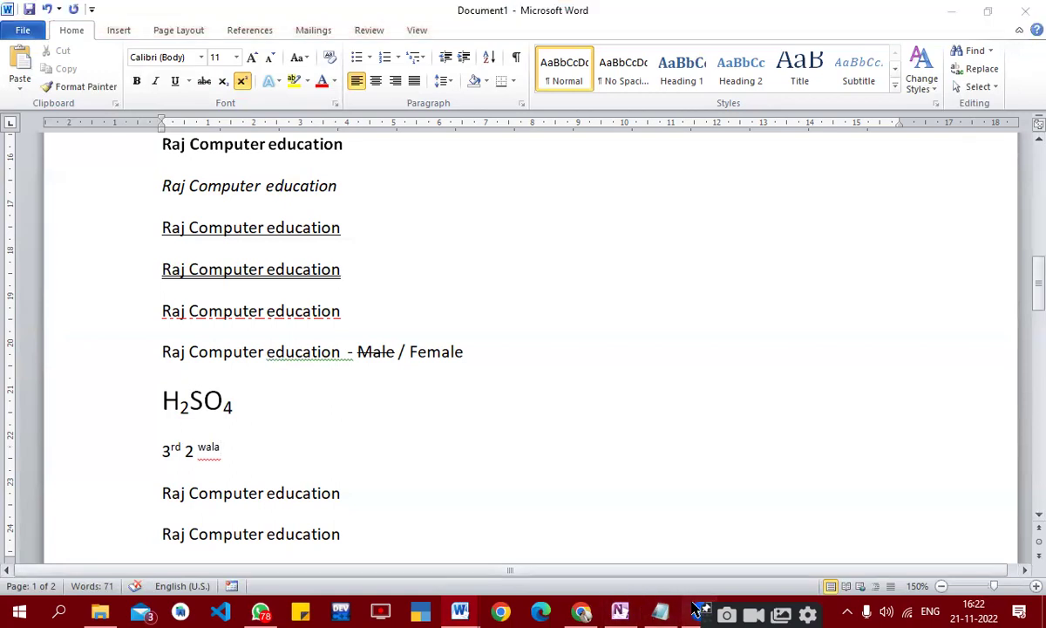
mouse_move(697, 609)
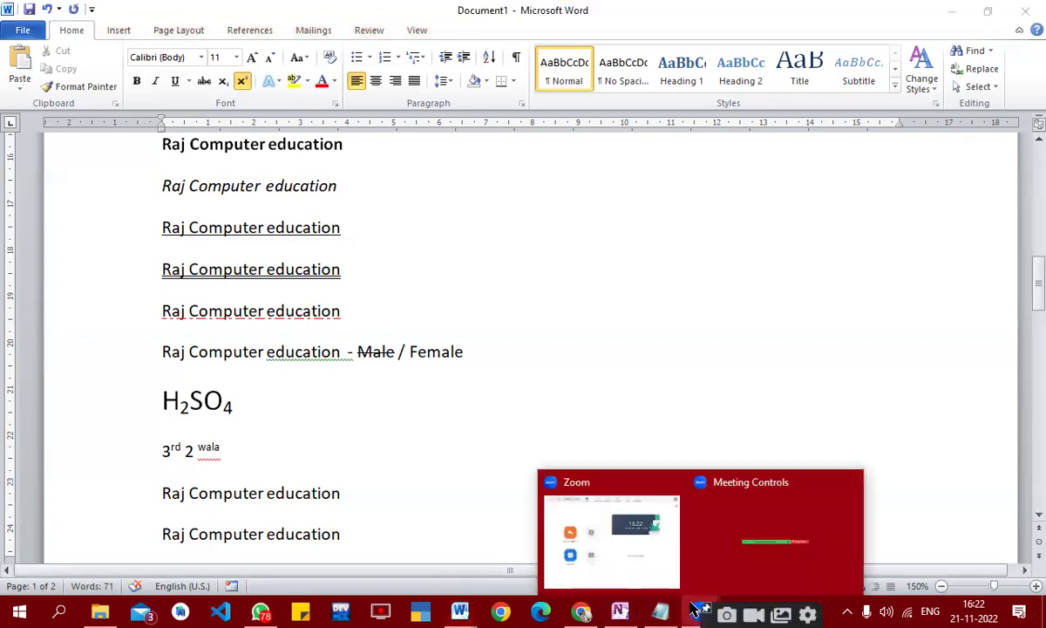
click(631, 567)
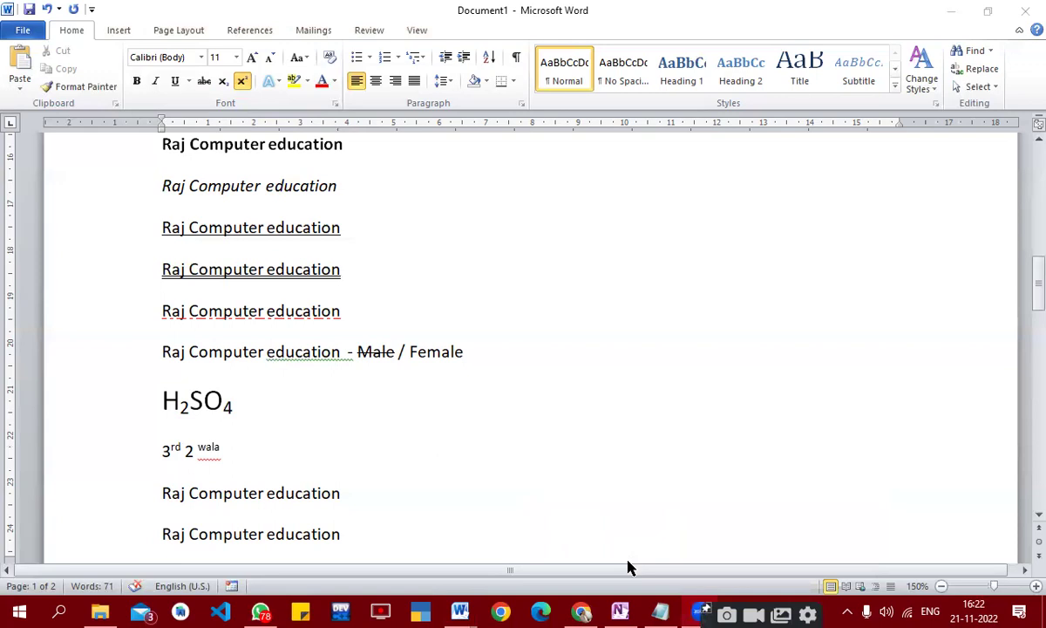